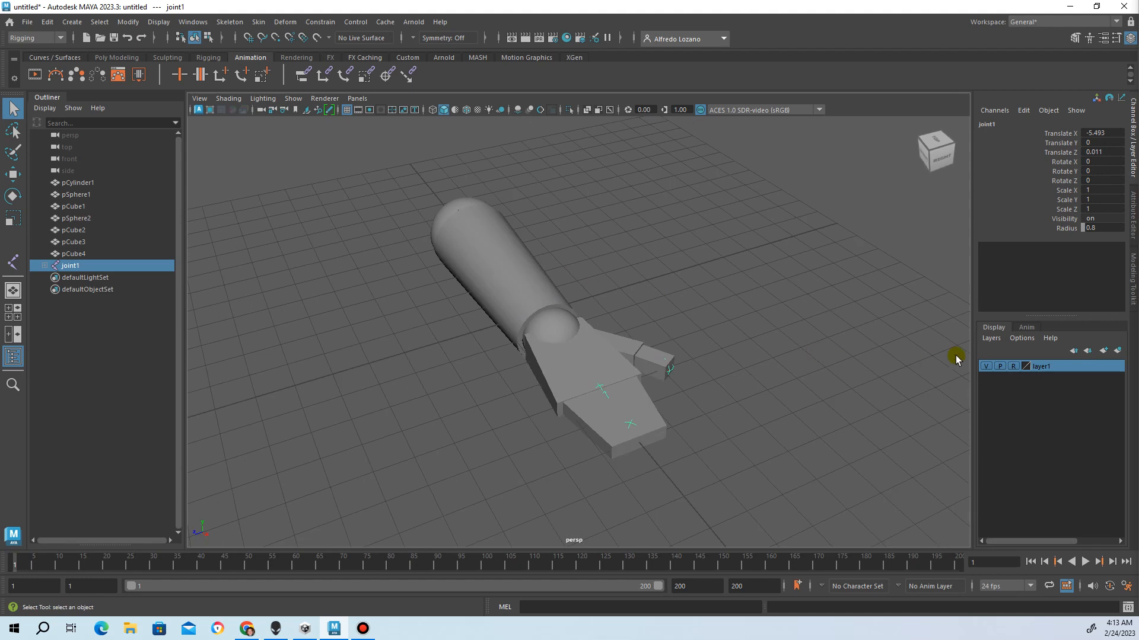
# Hide layer1's arm geometry and orbit the view to inspect the bare joint skeleton
pyautogui.click(986, 366)
pyautogui.click(986, 367)
pyautogui.keyDown('alt'); pyautogui.moveTo(564, 327); pyautogui.dragTo(551, 347); pyautogui.keyUp('alt')
pyautogui.keyDown('alt'); pyautogui.moveTo(399, 285); pyautogui.dragTo(633, 323); pyautogui.keyUp('alt')
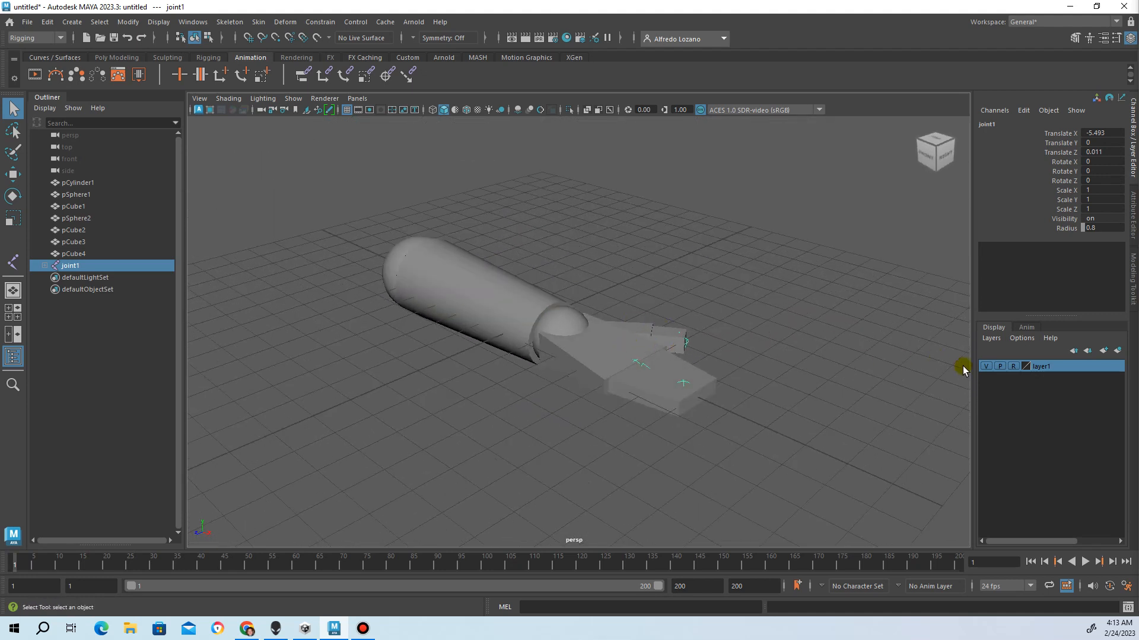
pyautogui.click(984, 366)
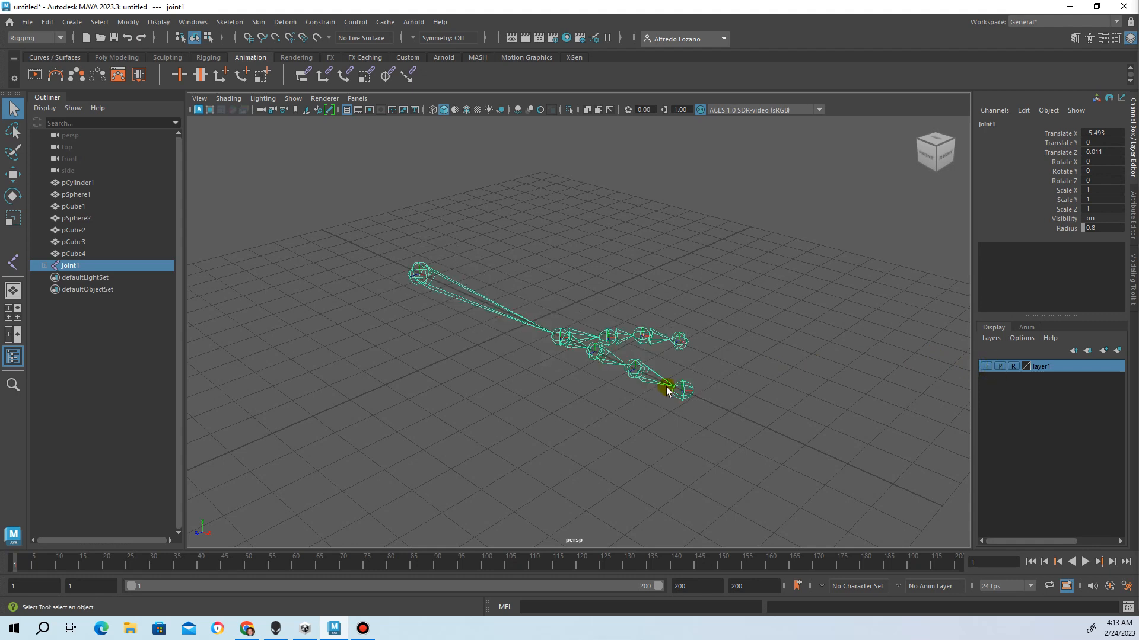
pyautogui.keyDown('alt'); pyautogui.moveTo(574, 391); pyautogui.dragTo(658, 367); pyautogui.keyUp('alt')
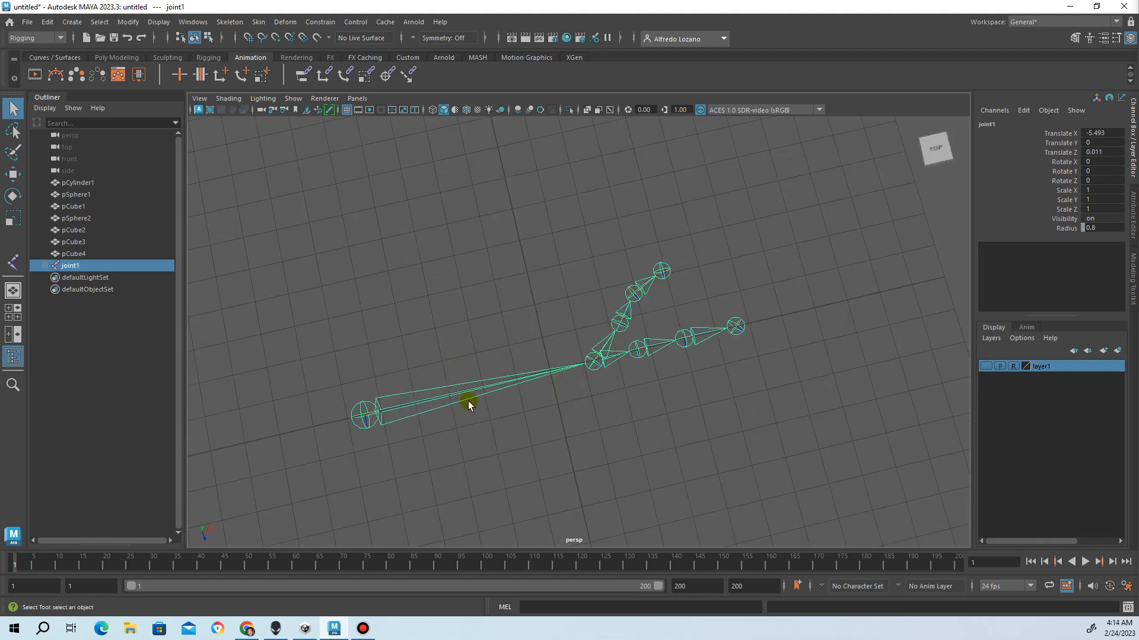
# Show layer1's arm geometry again and try selecting joints at the wrist and hand
pyautogui.click(984, 366)
pyautogui.click(872, 379)
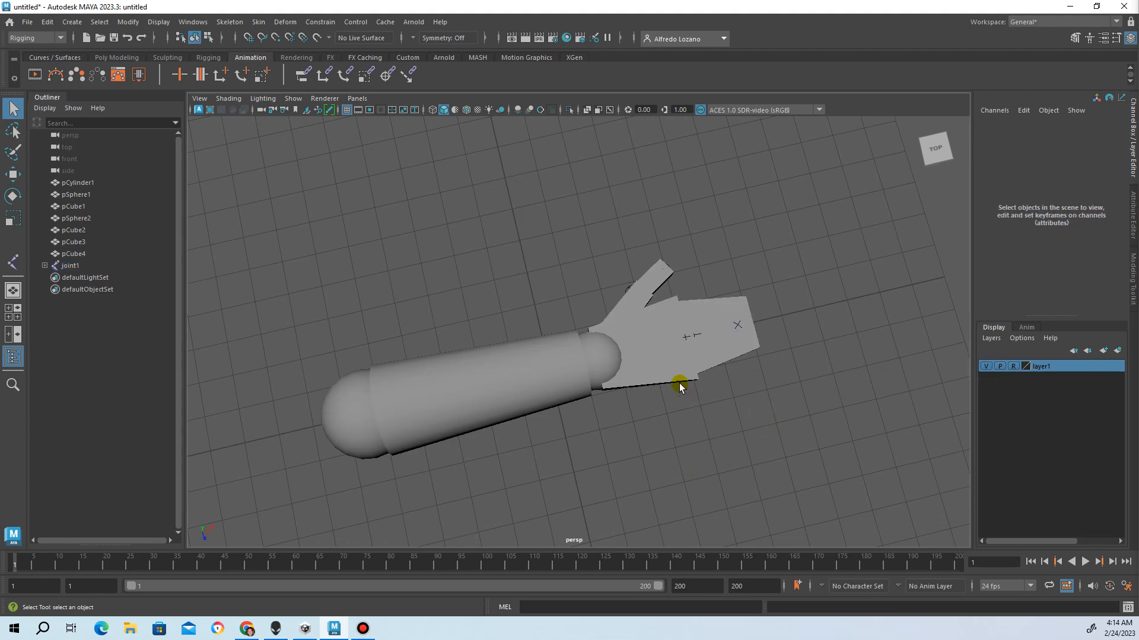
pyautogui.click(593, 391)
pyautogui.click(553, 391)
pyautogui.click(610, 356)
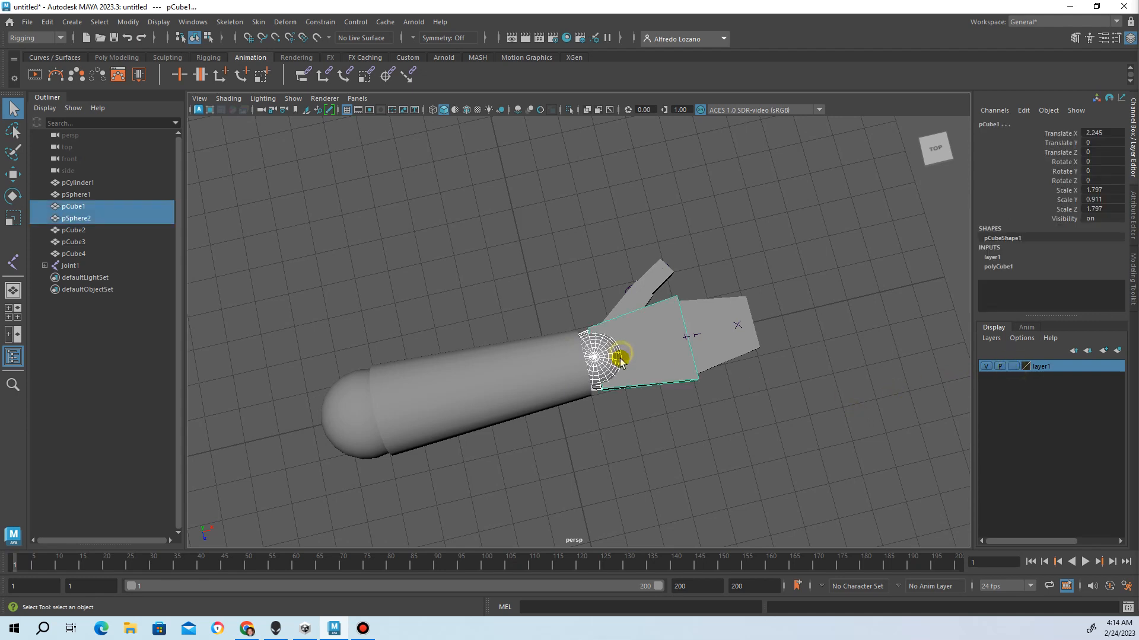
pyautogui.click(700, 341)
pyautogui.click(689, 336)
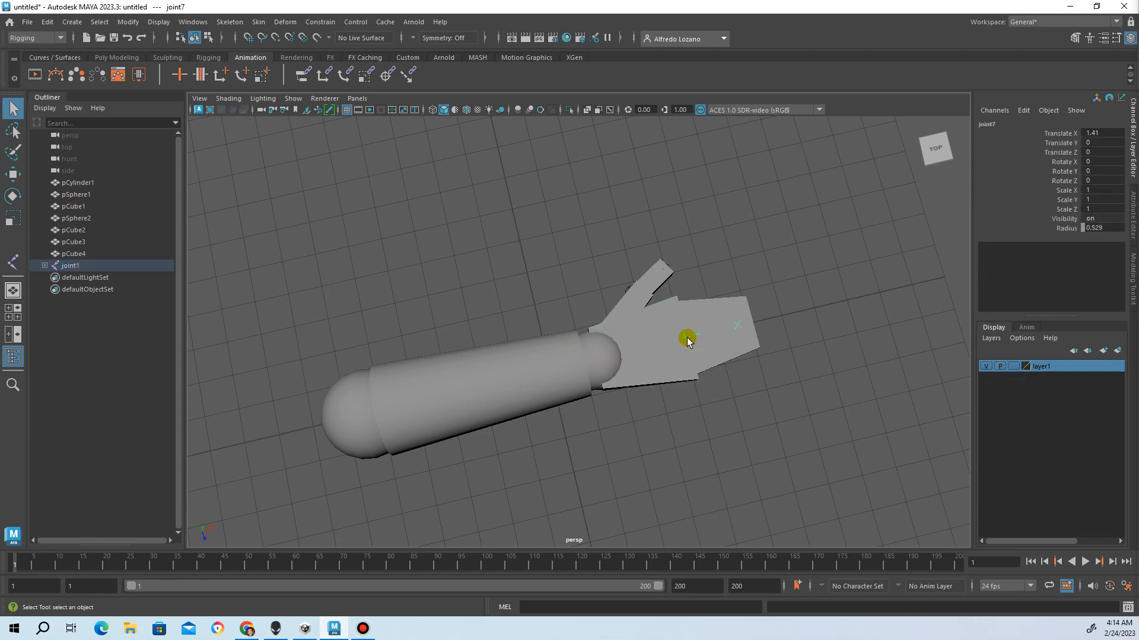
pyautogui.click(742, 328)
pyautogui.click(516, 300)
# Turn on X-Ray shading and select joint1 with its whole chain through the see-through mesh
pyautogui.click(228, 98)
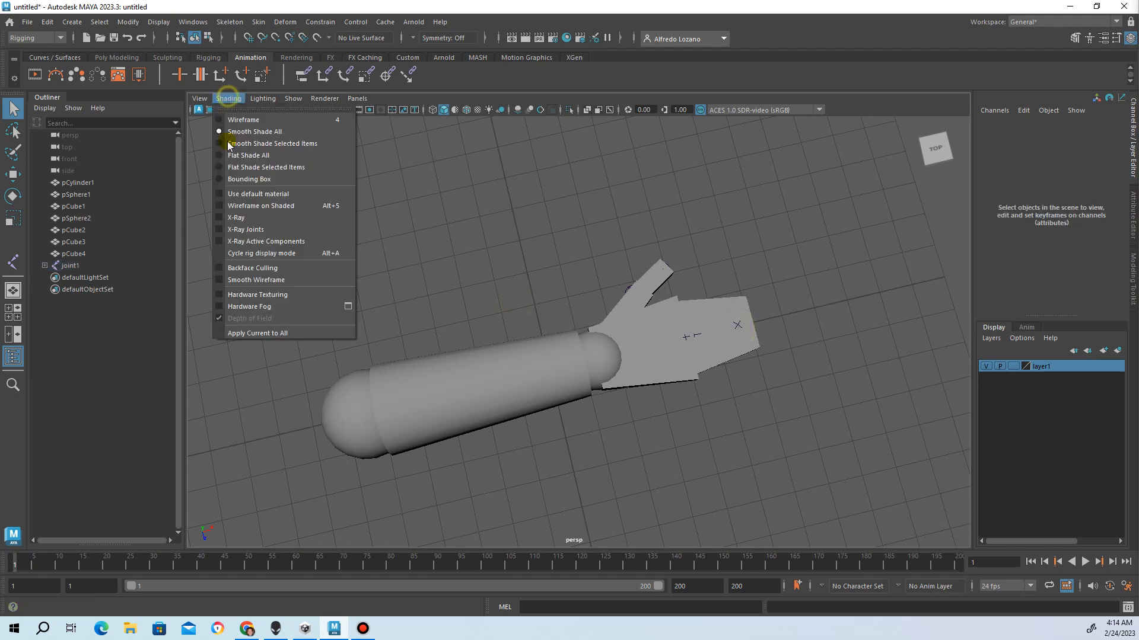
pyautogui.click(256, 218)
pyautogui.click(657, 354)
pyautogui.click(596, 359)
pyautogui.click(535, 375)
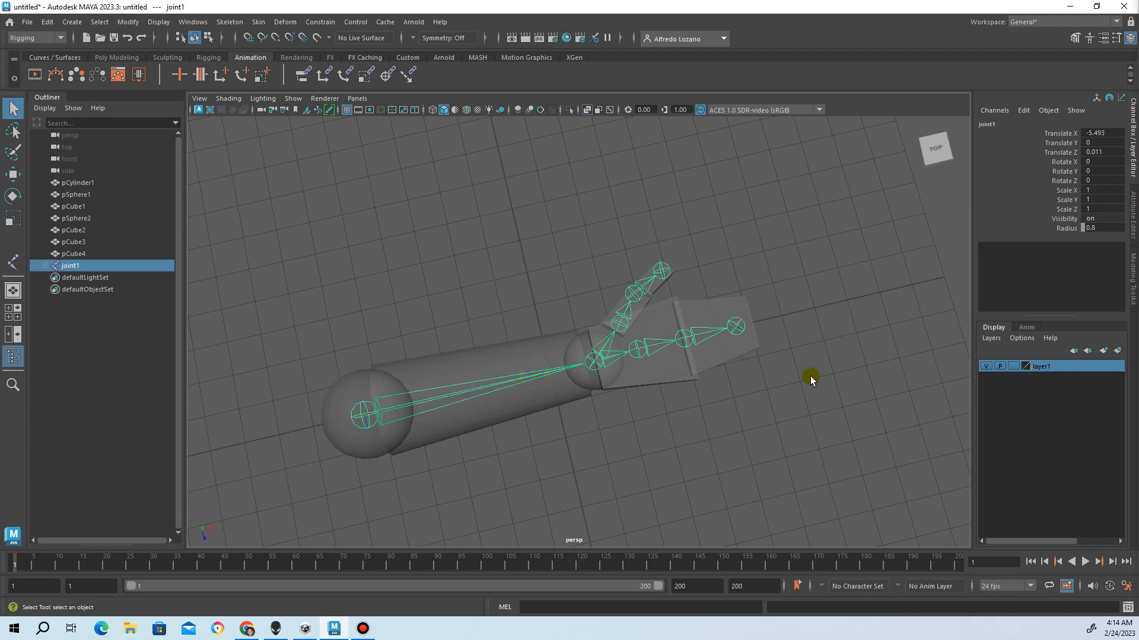
pyautogui.keyDown('alt'); pyautogui.moveTo(658, 338); pyautogui.dragTo(611, 320); pyautogui.keyUp('alt')
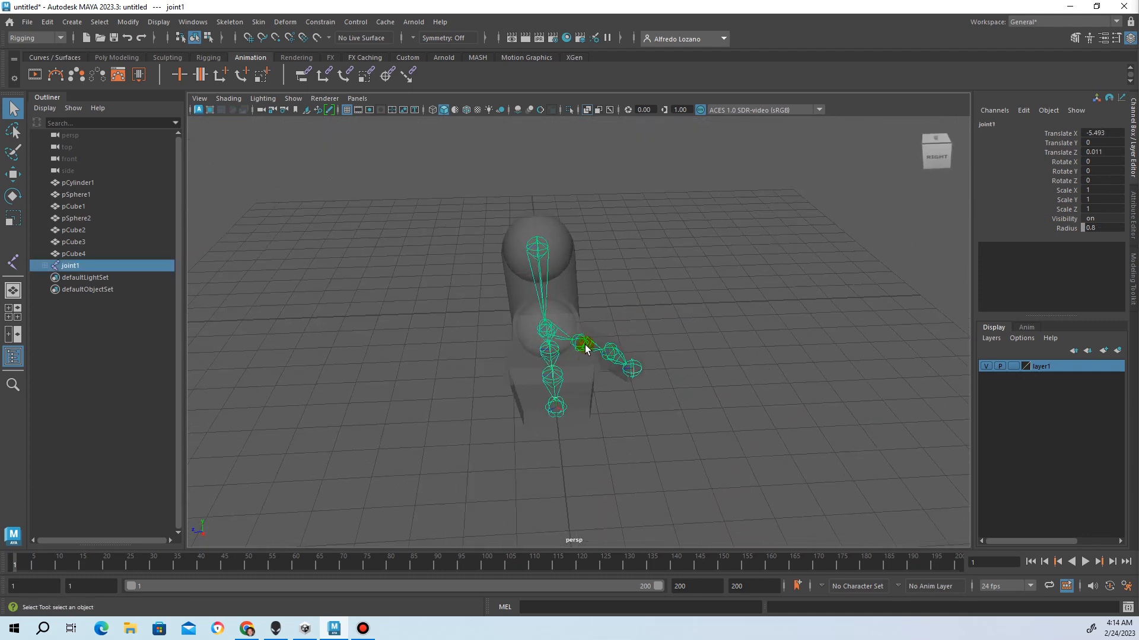
pyautogui.keyDown('alt'); pyautogui.moveTo(508, 346); pyautogui.dragTo(623, 322); pyautogui.keyUp('alt')
pyautogui.keyDown('alt'); pyautogui.moveTo(623, 323); pyautogui.dragTo(580, 367, button='right'); pyautogui.keyUp('alt')
pyautogui.keyDown('alt'); pyautogui.moveTo(647, 367); pyautogui.dragTo(628, 383); pyautogui.keyUp('alt')
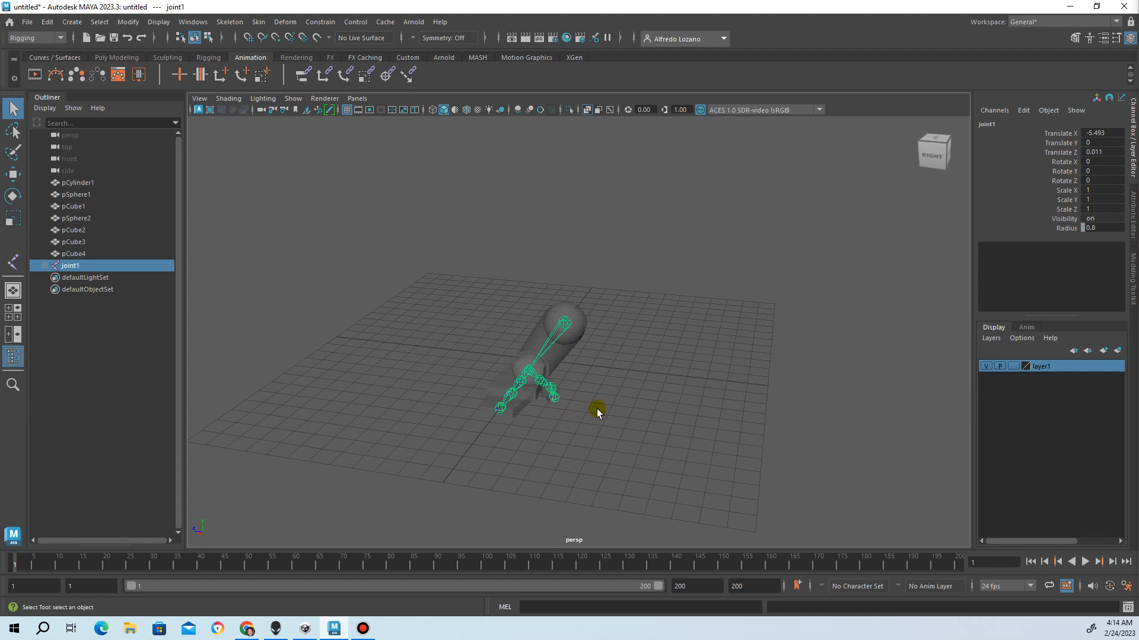
pyautogui.keyDown('alt'); pyautogui.moveTo(583, 382); pyautogui.dragTo(528, 424); pyautogui.keyUp('alt')
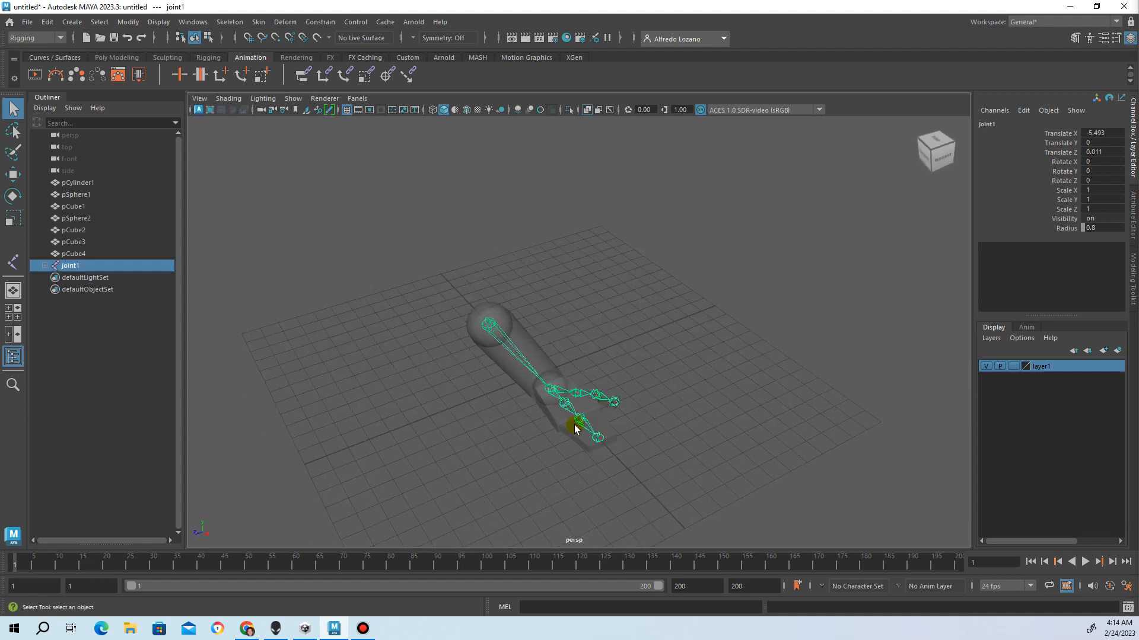
pyautogui.click(598, 440)
pyautogui.click(583, 425)
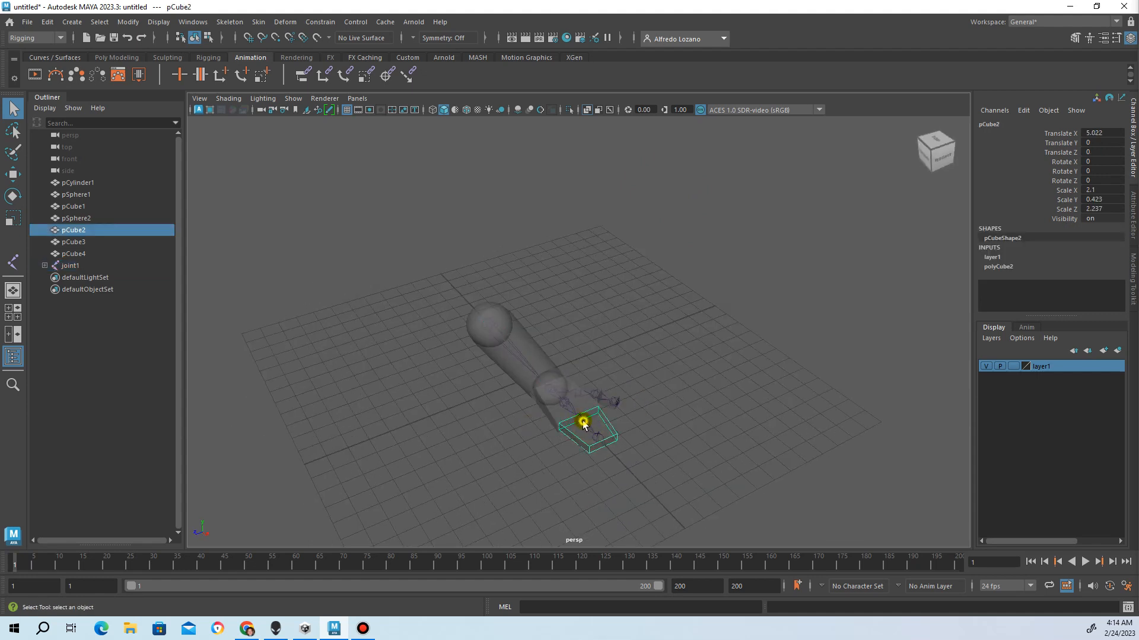
pyautogui.click(582, 419)
pyautogui.click(580, 407)
pyautogui.click(563, 402)
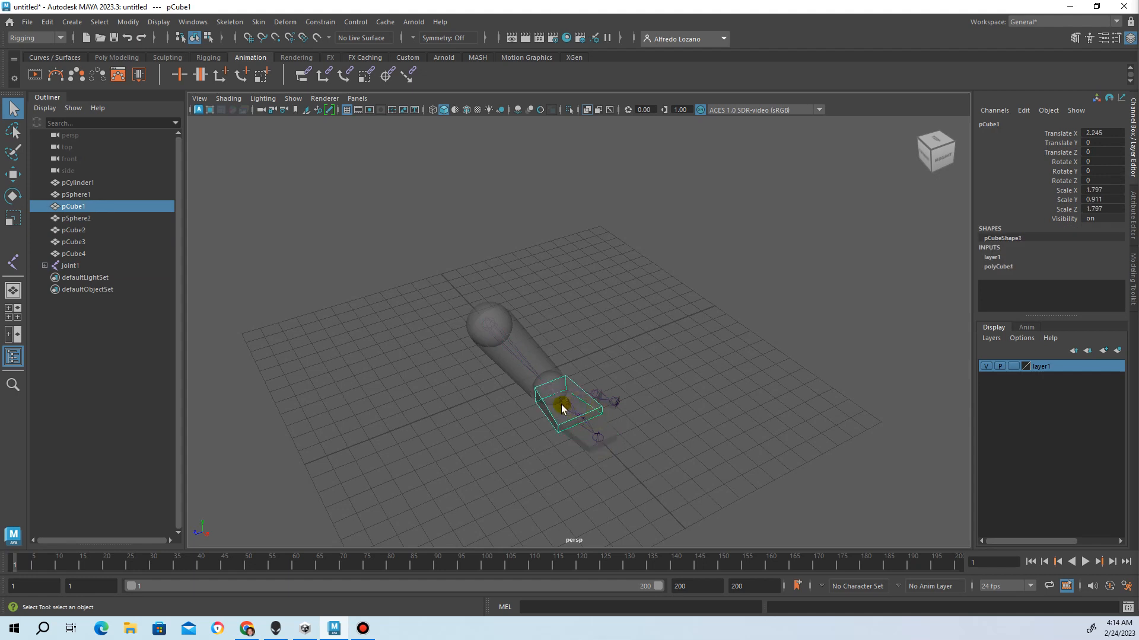
pyautogui.click(514, 366)
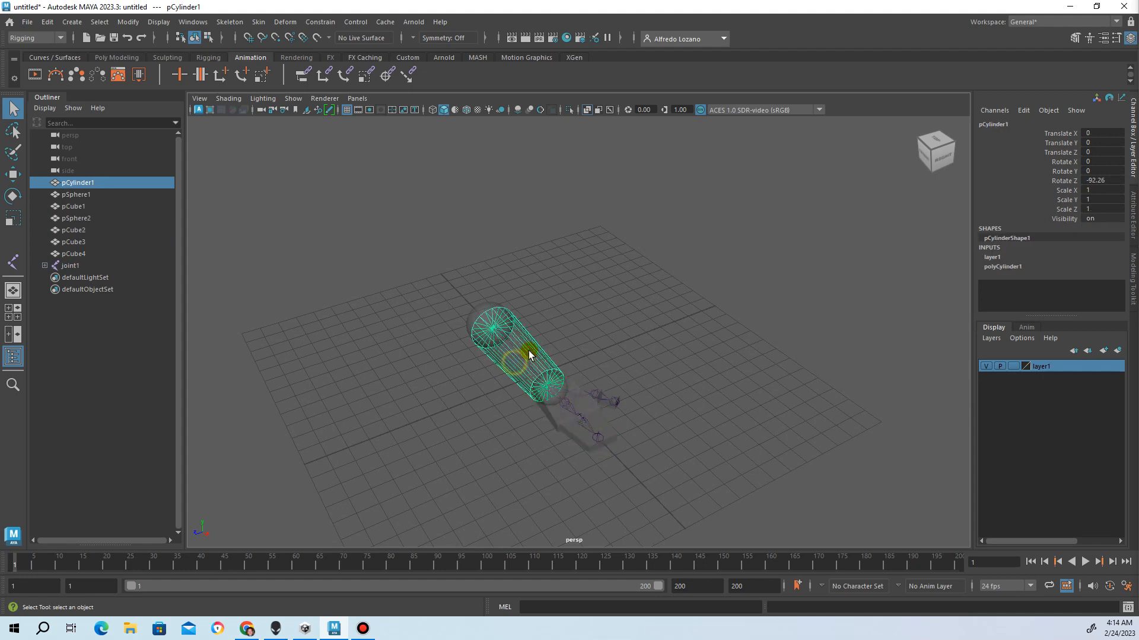
pyautogui.click(472, 319)
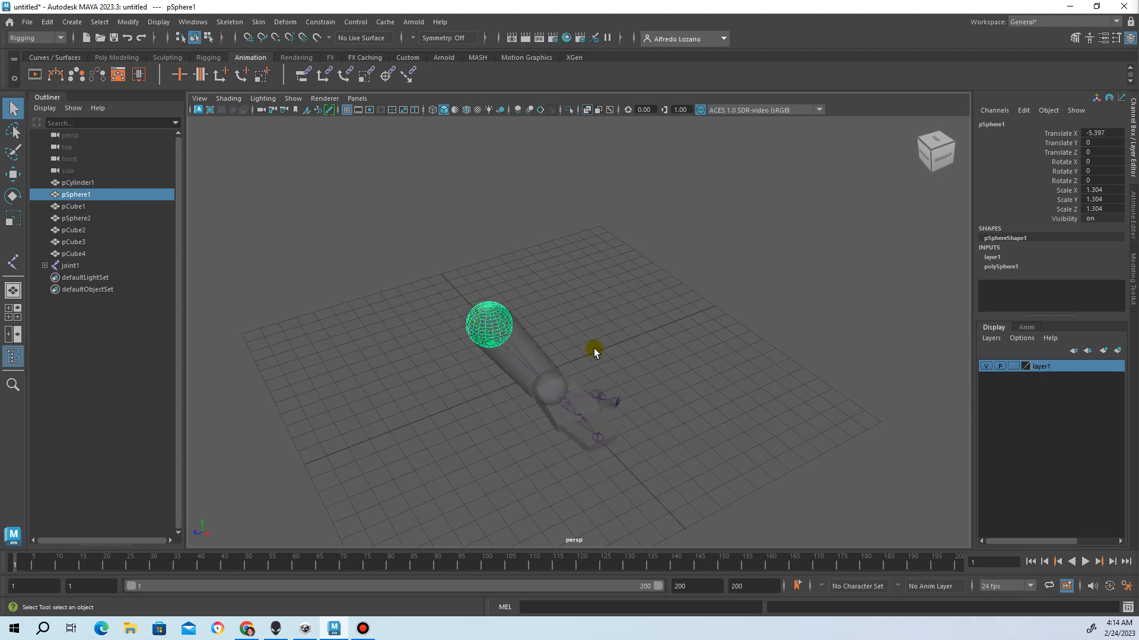
pyautogui.click(584, 348)
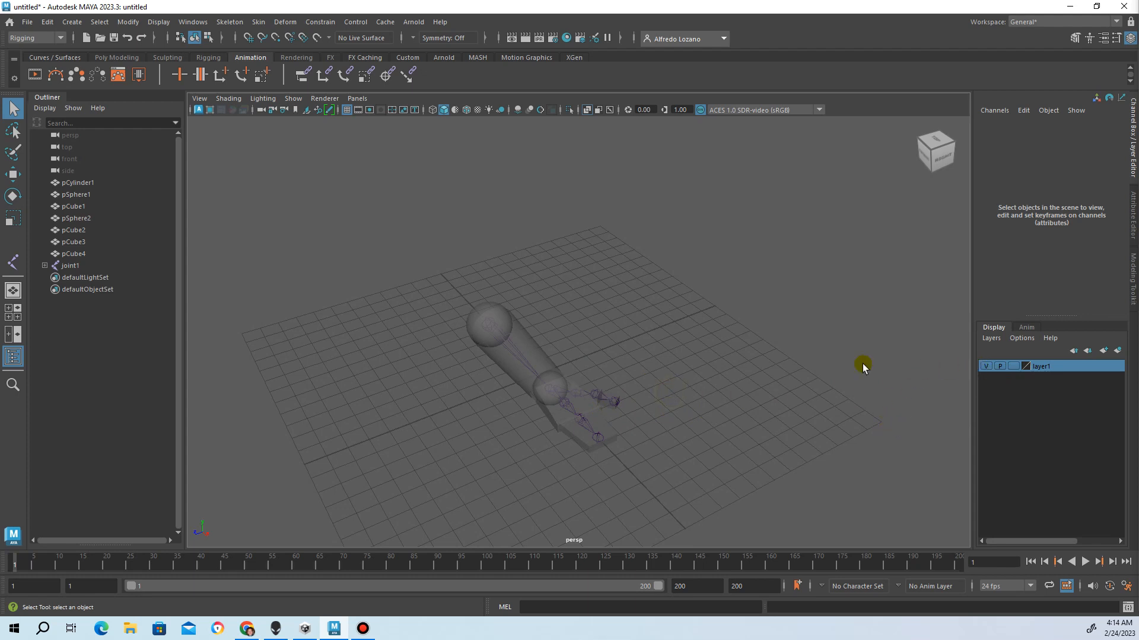
# Select pCylinder1 through pCube4, delete layer1, and create a fresh empty layer1
pyautogui.click(527, 344)
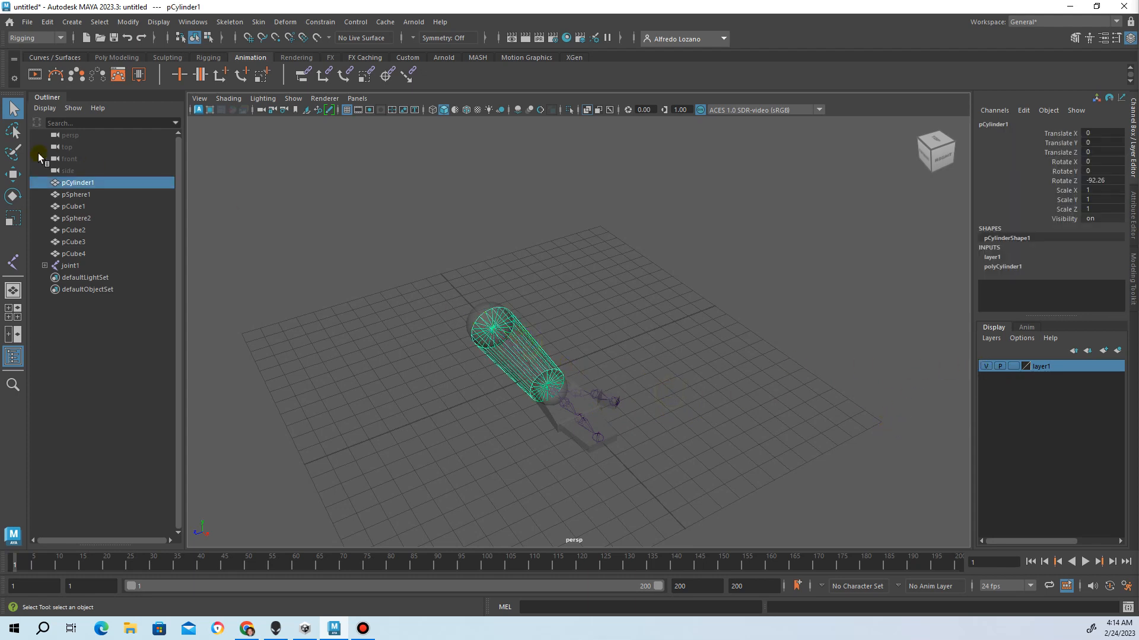
pyautogui.keyDown('shift'); pyautogui.click(87, 253); pyautogui.keyUp('shift')
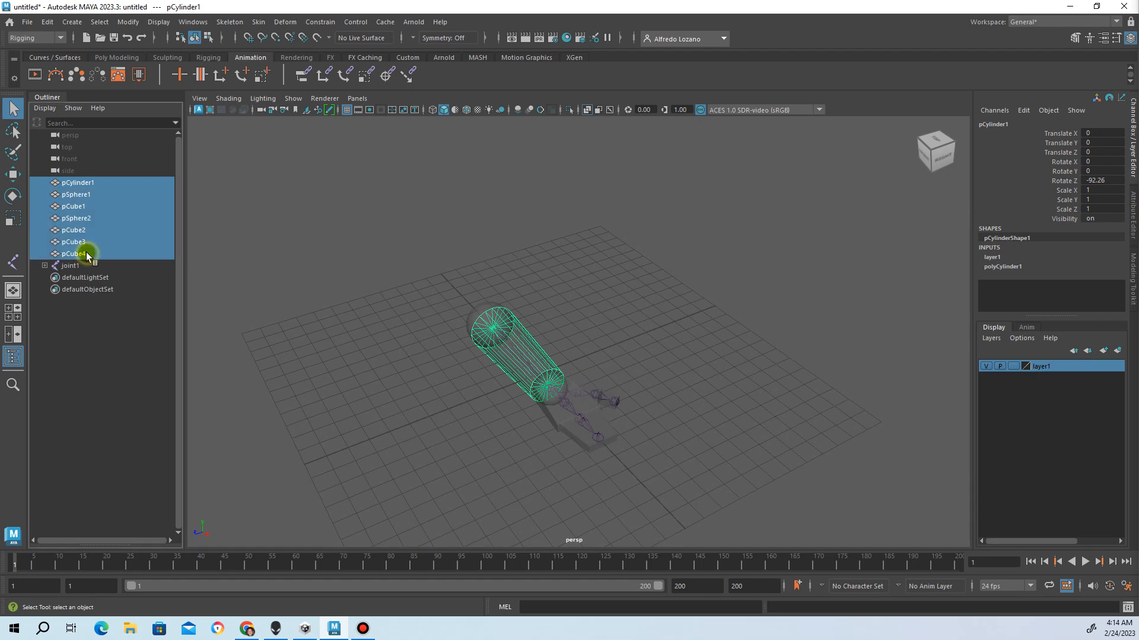
pyautogui.rightClick(1044, 370)
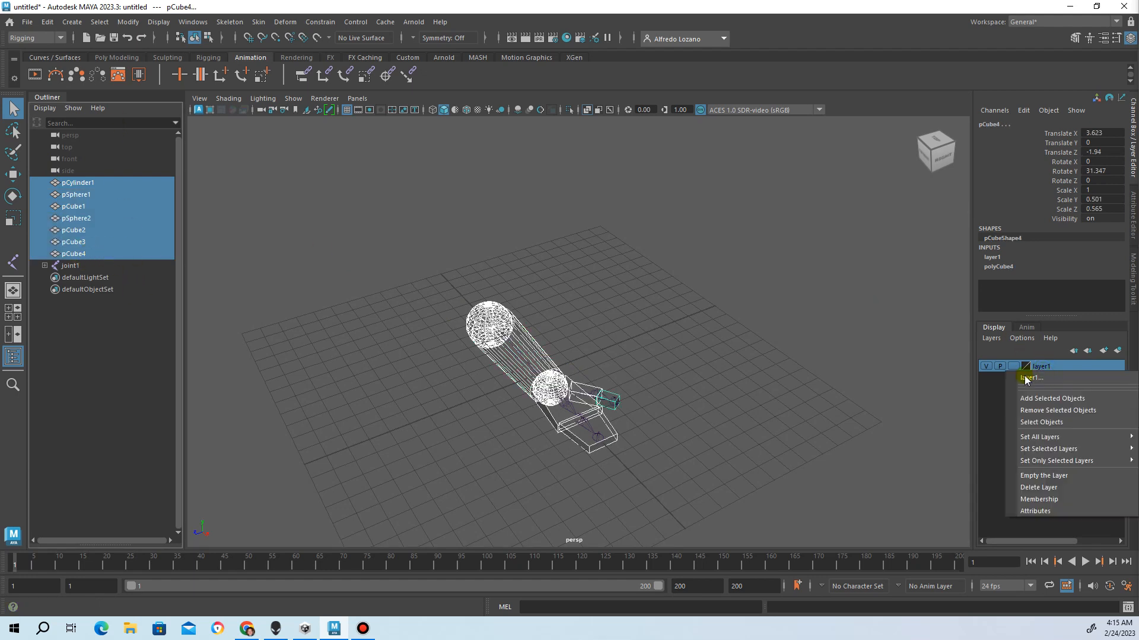
pyautogui.click(1009, 397)
pyautogui.rightClick(1066, 369)
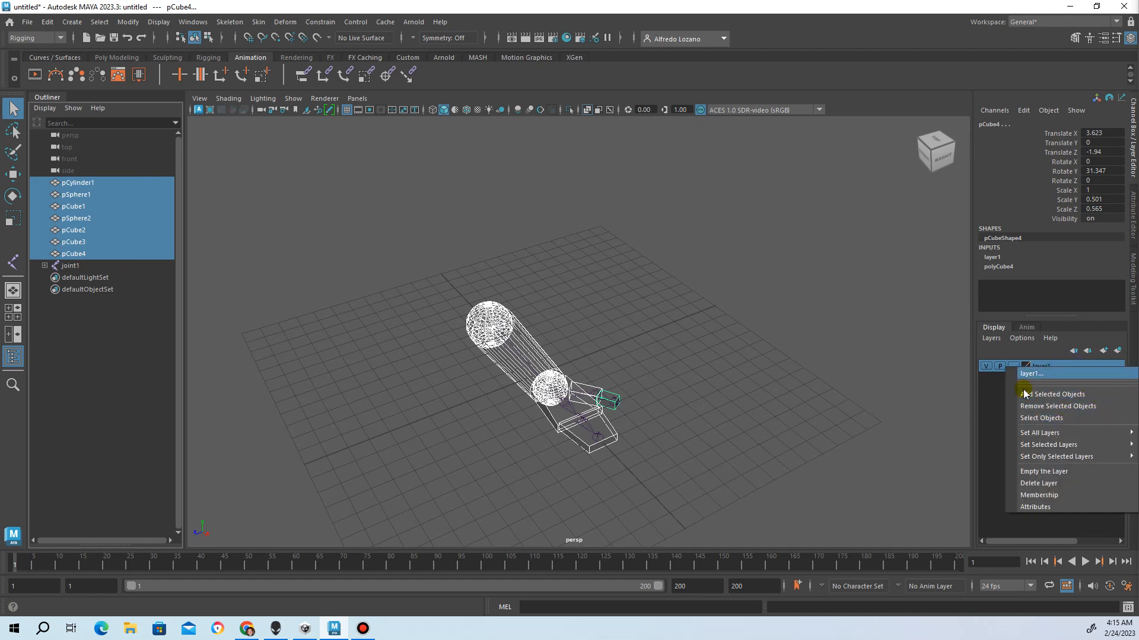
pyautogui.click(1036, 484)
pyautogui.click(1103, 350)
pyautogui.click(1047, 367)
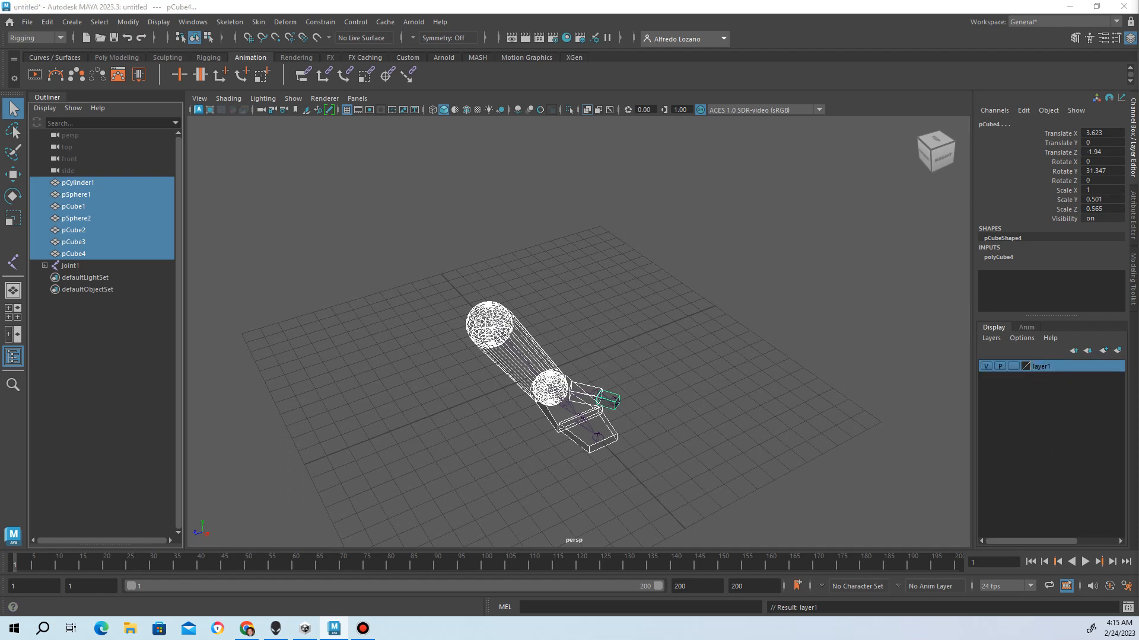
# Rename the new layer1 to RobotHandGEO in the layer settings window and save
pyautogui.moveTo(663, 242); pyautogui.dragTo(622, 215)
pyautogui.click(689, 217)
pyautogui.write('RobotHandGEO')
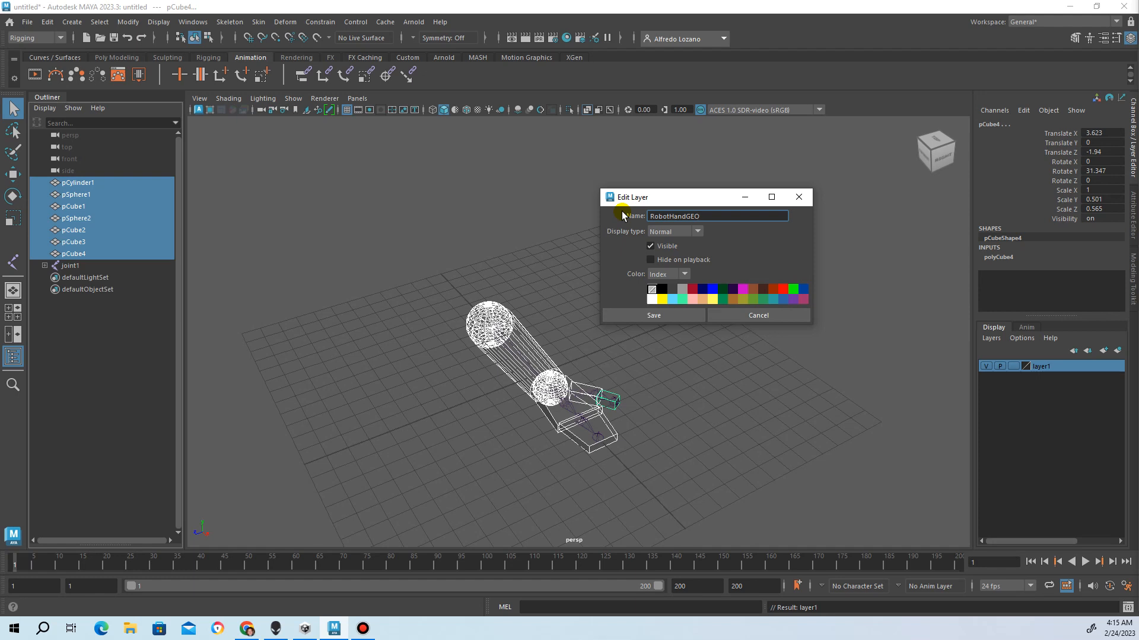
pyautogui.click(631, 317)
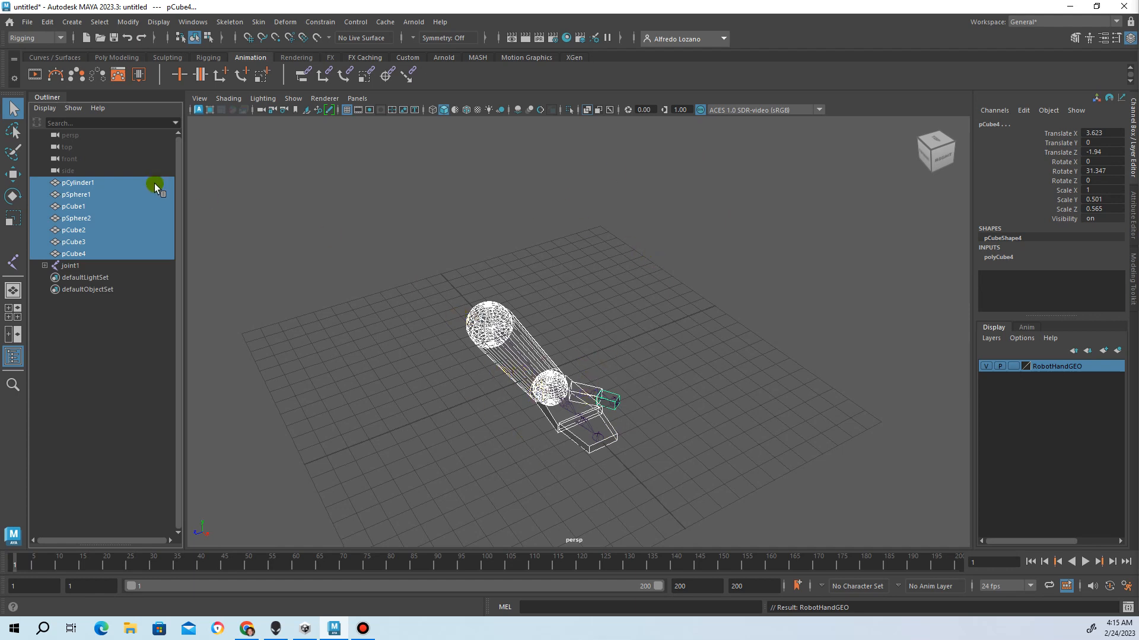
# Add the seven selected arm pieces to RobotHandGEO and toggle its visibility to check
pyautogui.rightClick(1048, 367)
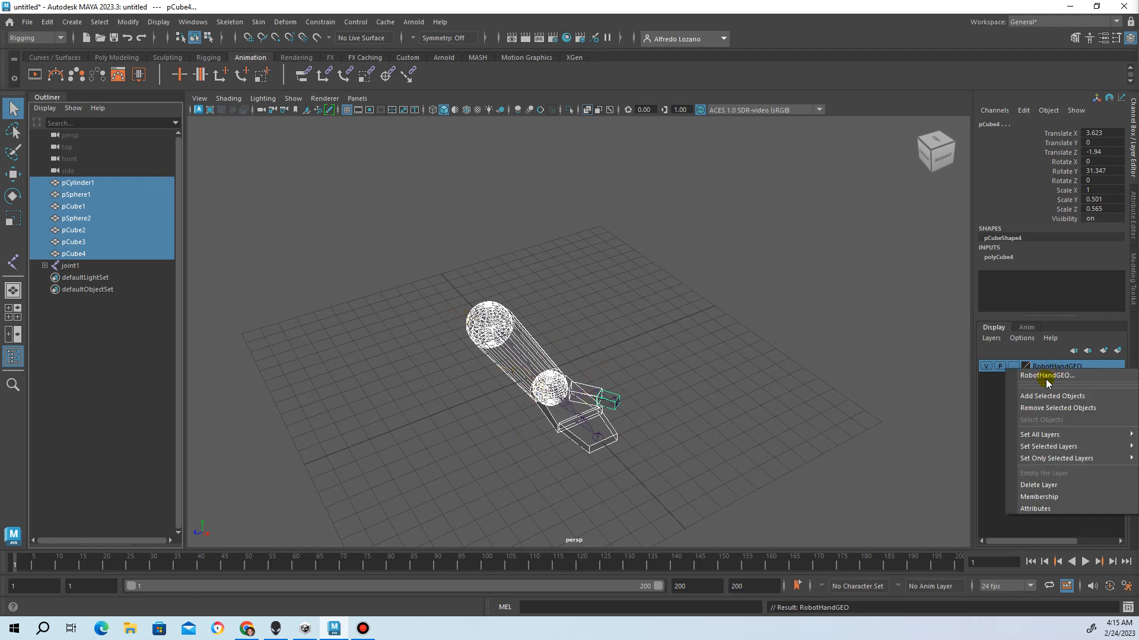
pyautogui.click(1044, 397)
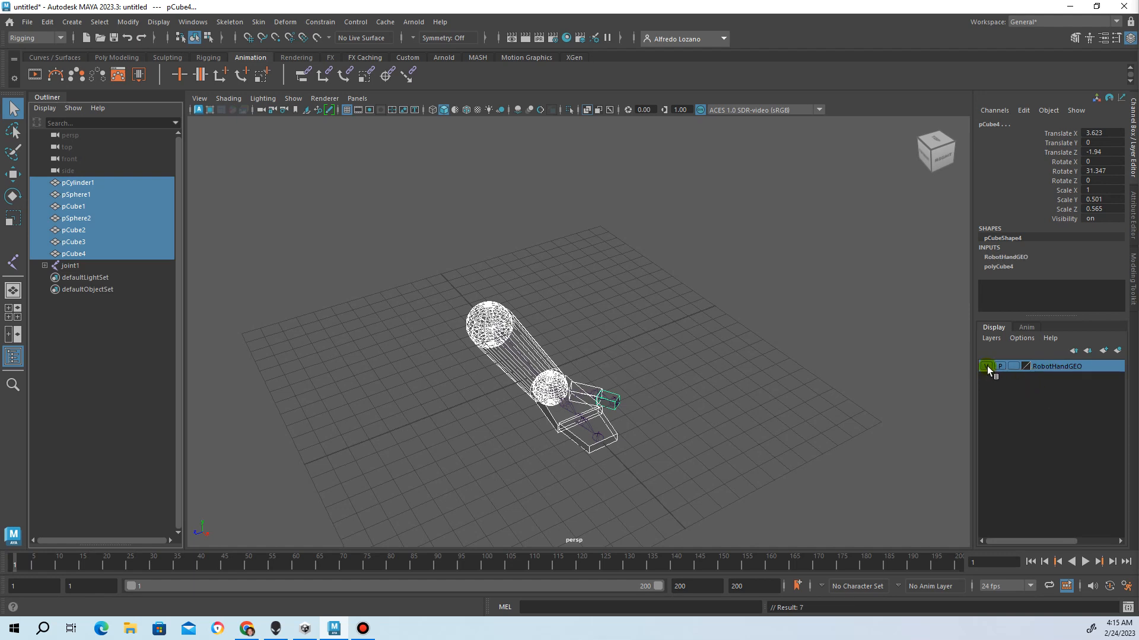
pyautogui.click(987, 365)
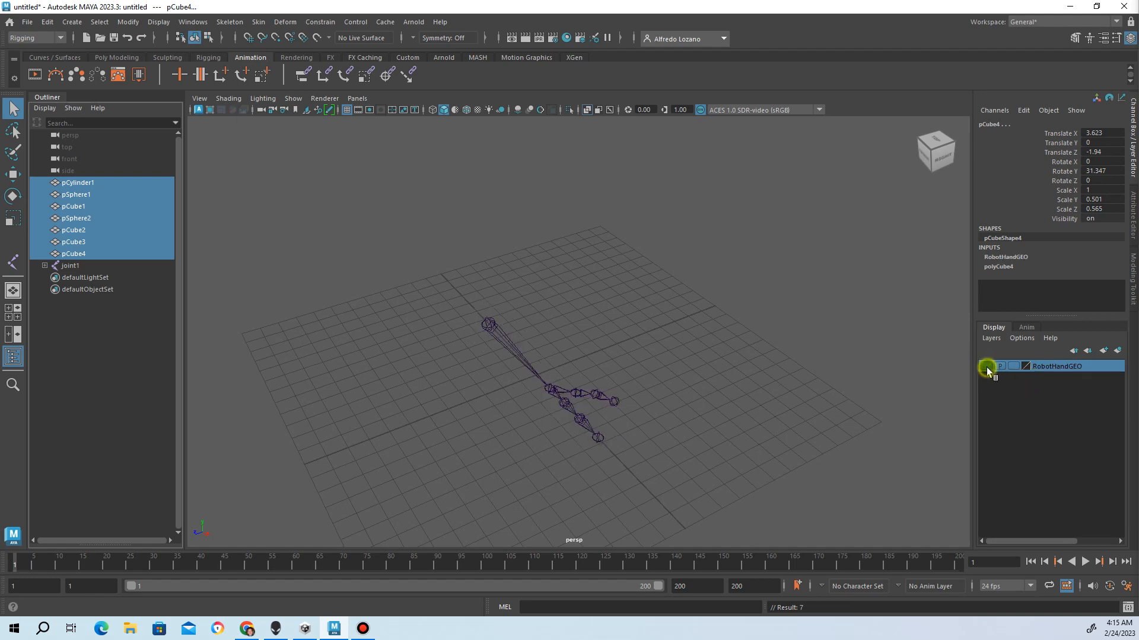
pyautogui.click(987, 367)
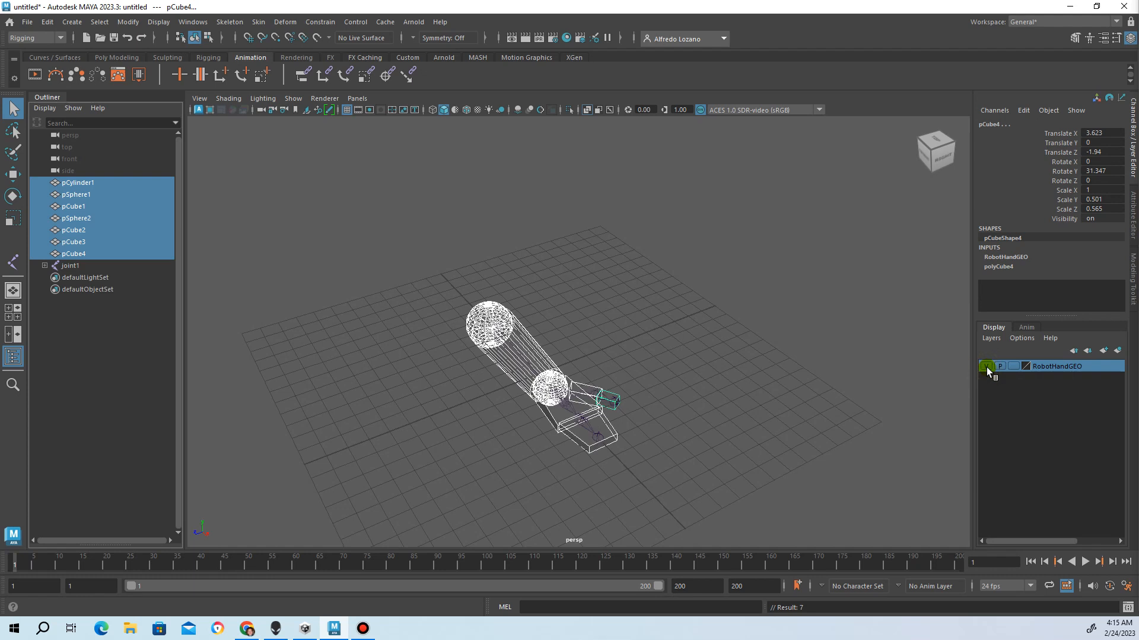
pyautogui.click(986, 366)
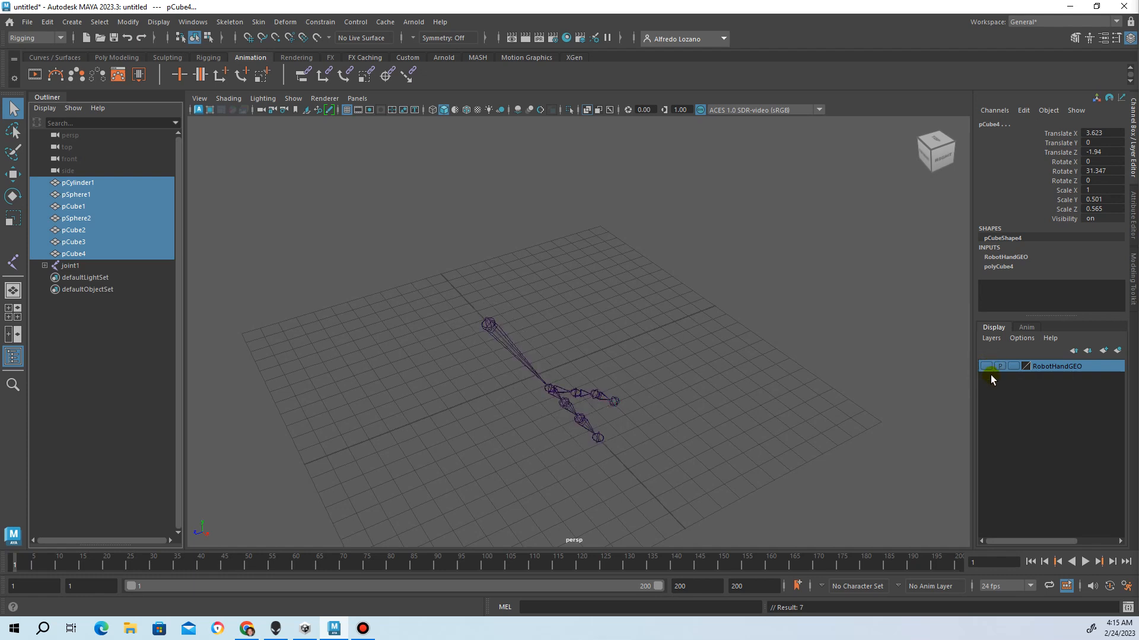
pyautogui.click(987, 367)
pyautogui.click(986, 366)
pyautogui.click(986, 366)
# Turn off X-Ray shading in the viewport
pyautogui.click(232, 98)
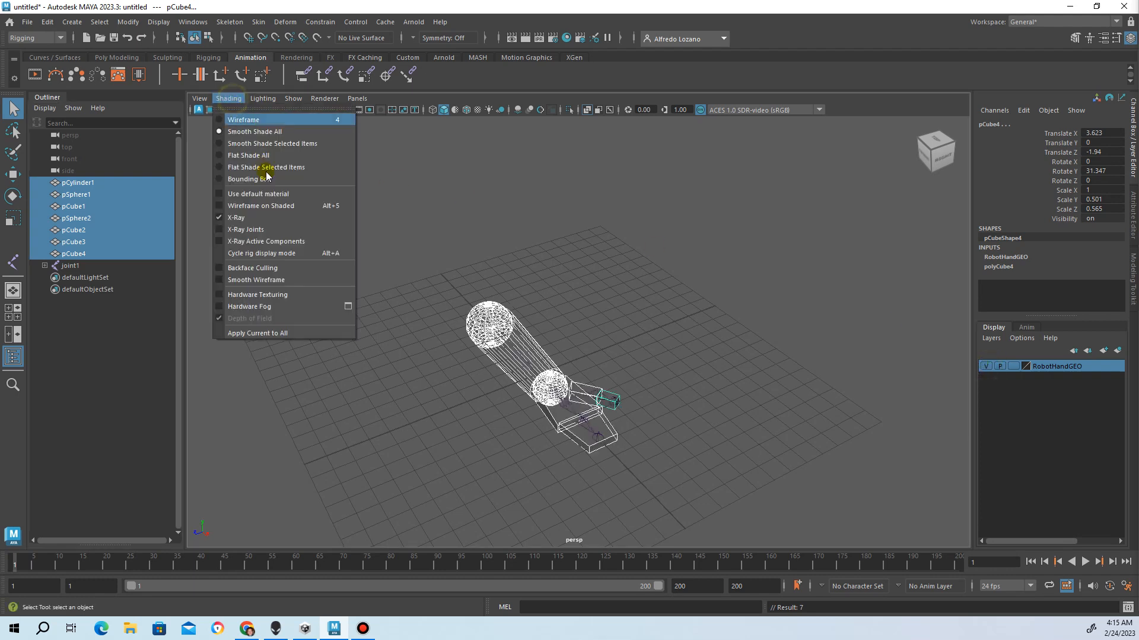
pyautogui.click(292, 217)
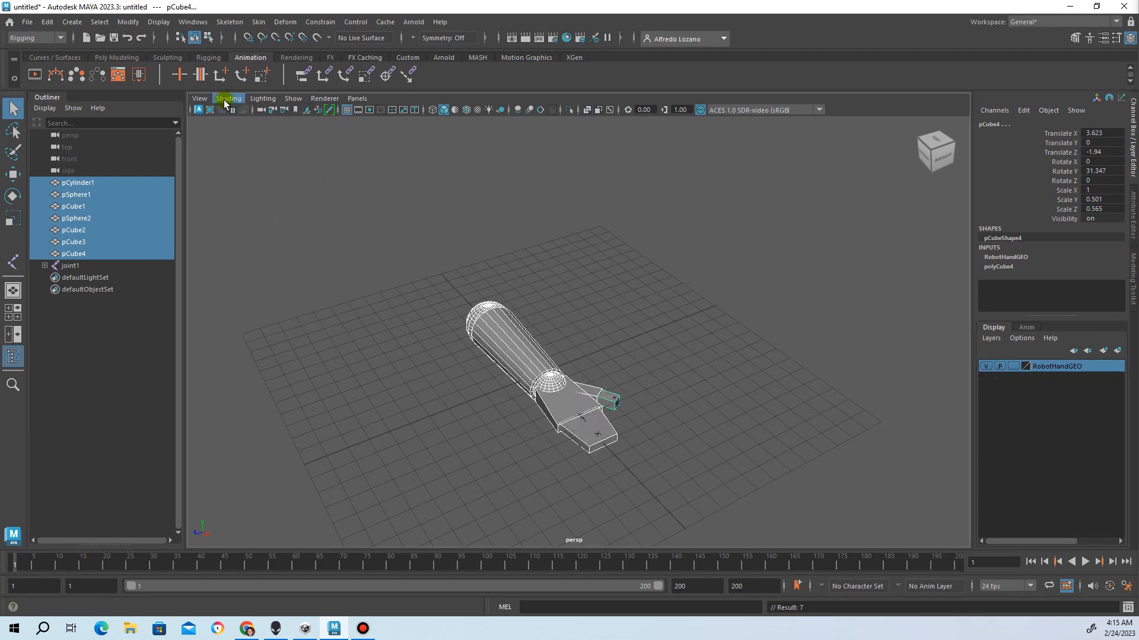
pyautogui.click(229, 98)
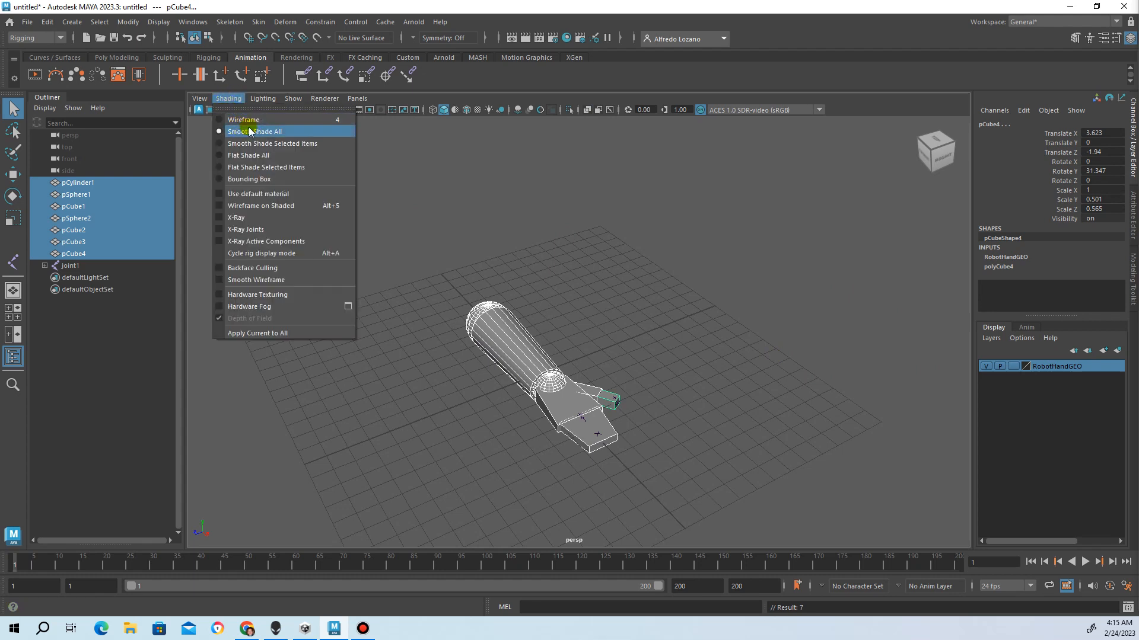
pyautogui.click(985, 367)
# Set RobotHandGEO to Template display, then marquee-select the hand's joint chain
pyautogui.click(986, 368)
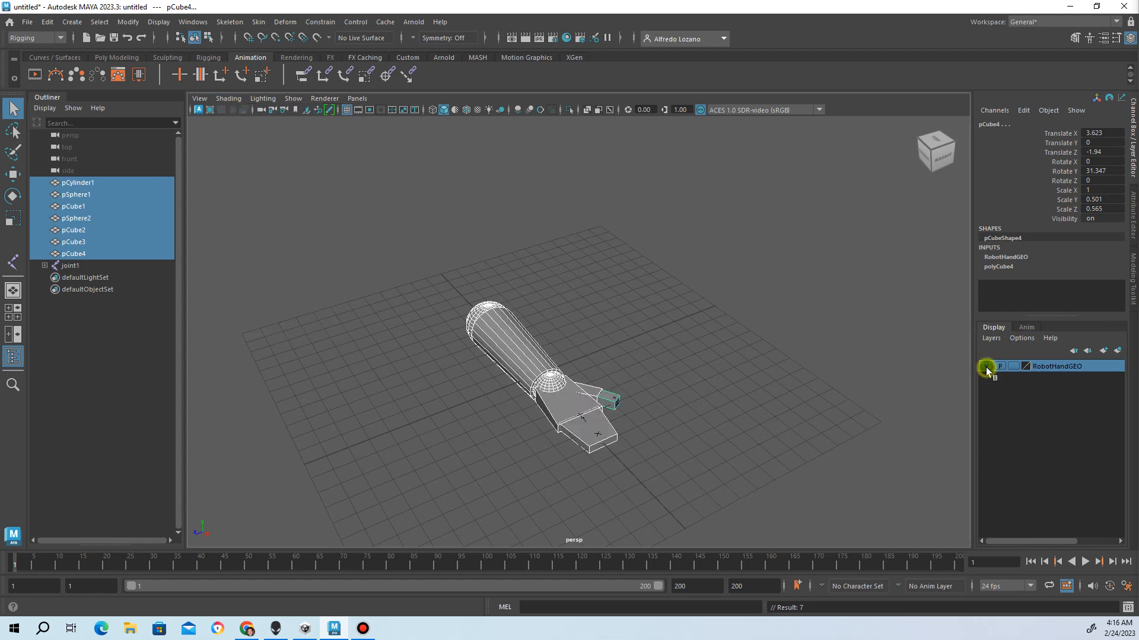
pyautogui.click(1014, 366)
pyautogui.click(1014, 367)
pyautogui.click(1014, 367)
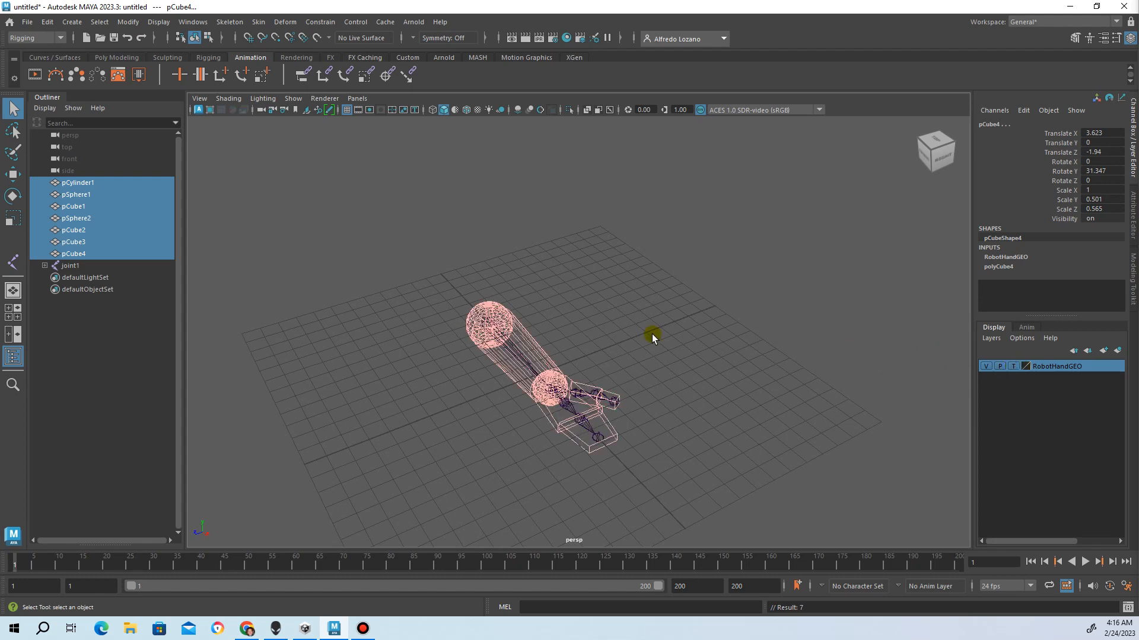
pyautogui.click(1014, 367)
pyautogui.click(1013, 367)
pyautogui.click(1015, 368)
pyautogui.click(680, 340)
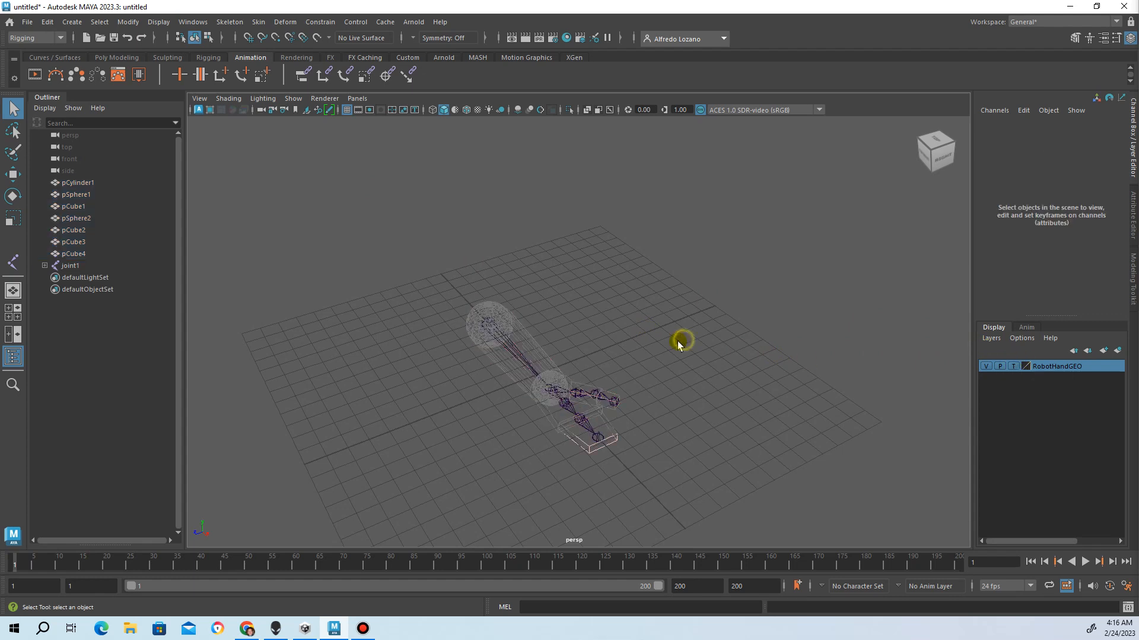
pyautogui.keyDown('alt'); pyautogui.moveTo(572, 346); pyautogui.dragTo(399, 314); pyautogui.keyUp('alt')
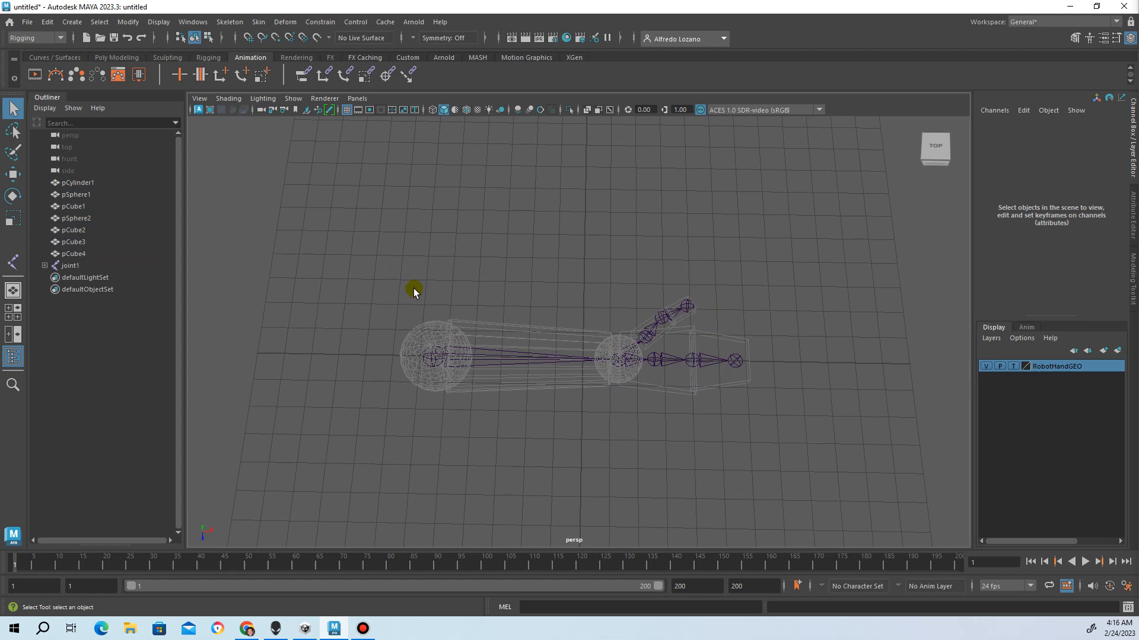
pyautogui.moveTo(386, 269); pyautogui.dragTo(794, 446)
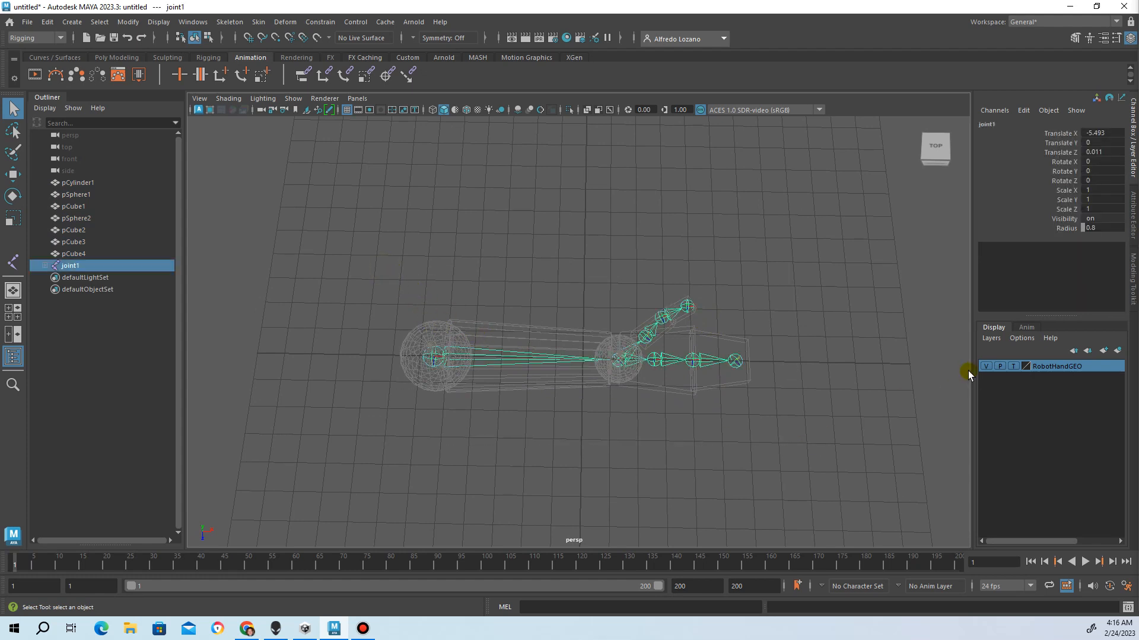
# Set RobotHandGEO to Reference and hide it, then create a new layer named RobotHandJNTS
pyautogui.click(1014, 366)
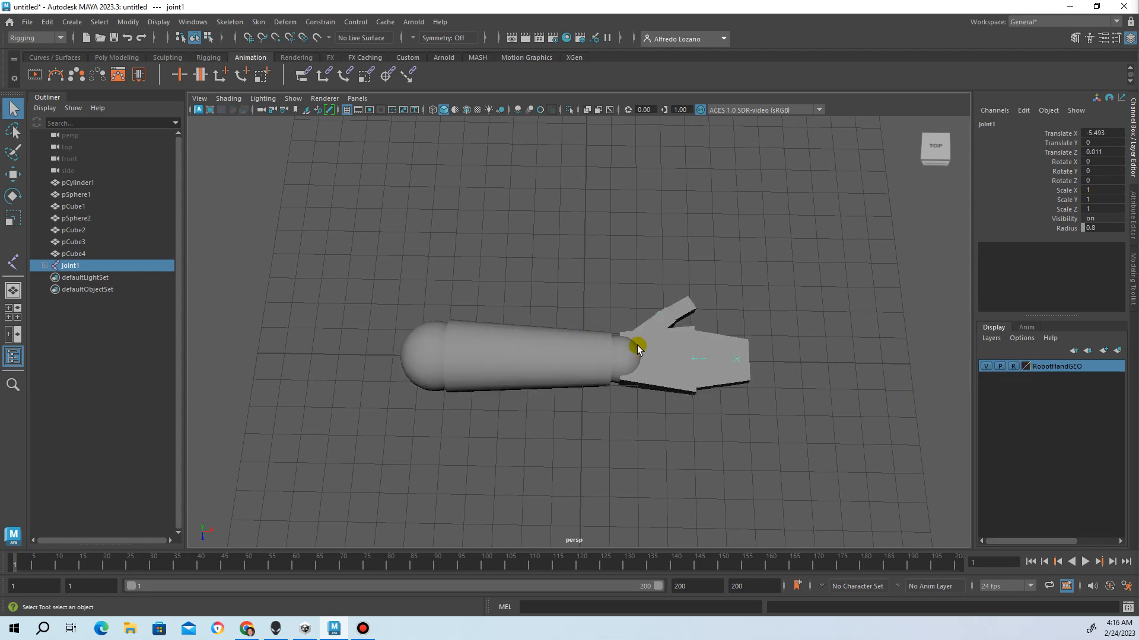
pyautogui.click(842, 365)
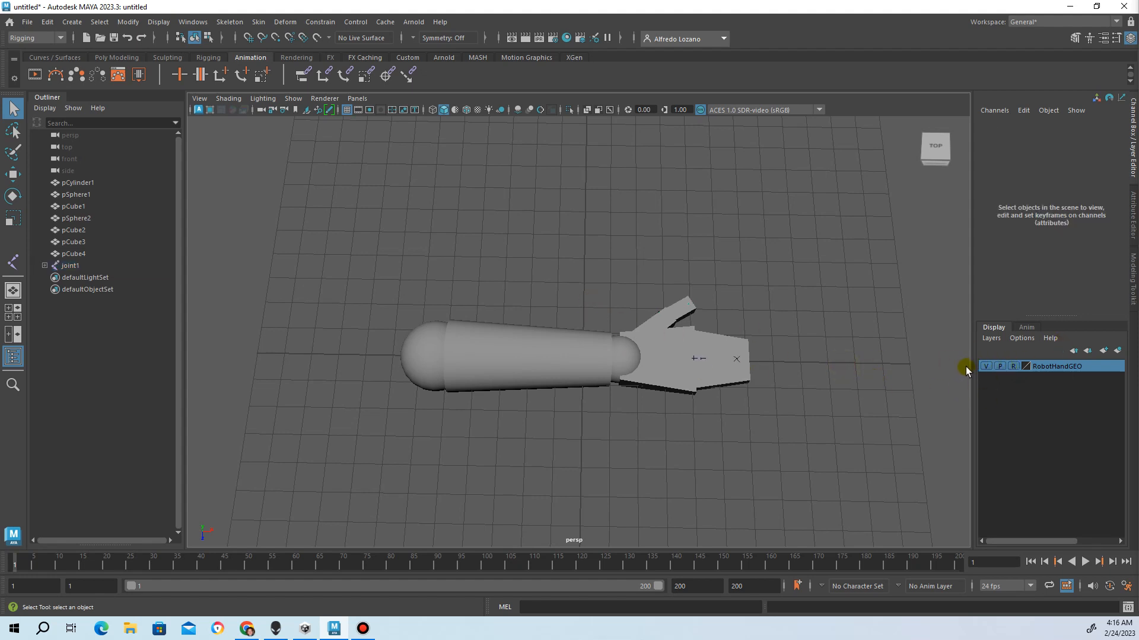
pyautogui.click(985, 366)
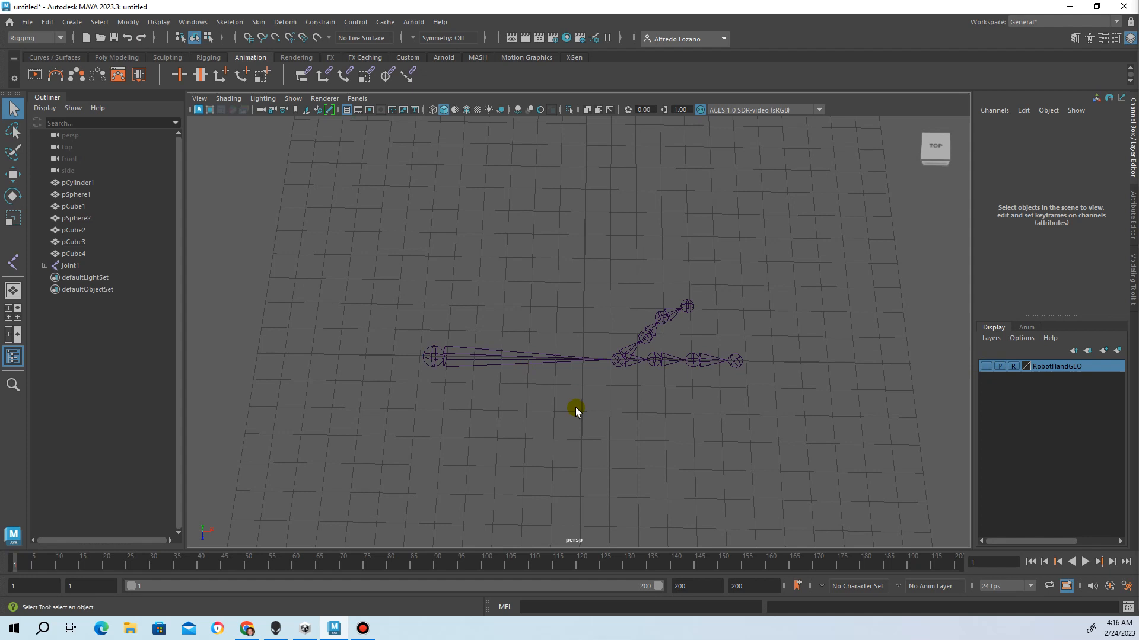
pyautogui.click(1105, 352)
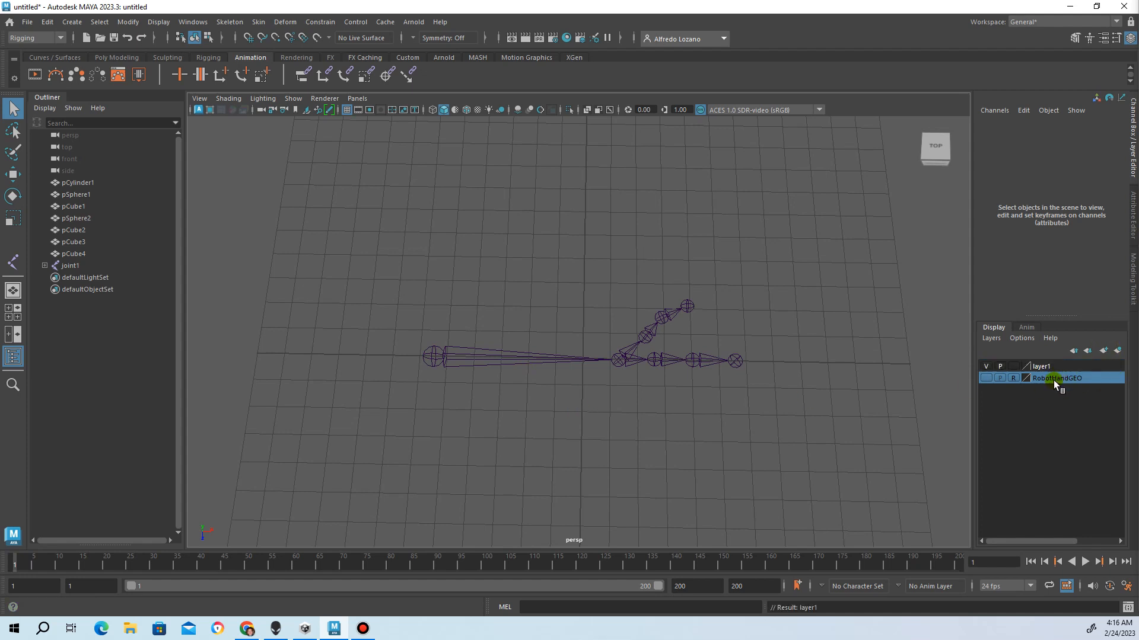
pyautogui.click(1053, 366)
pyautogui.doubleClick(1054, 368)
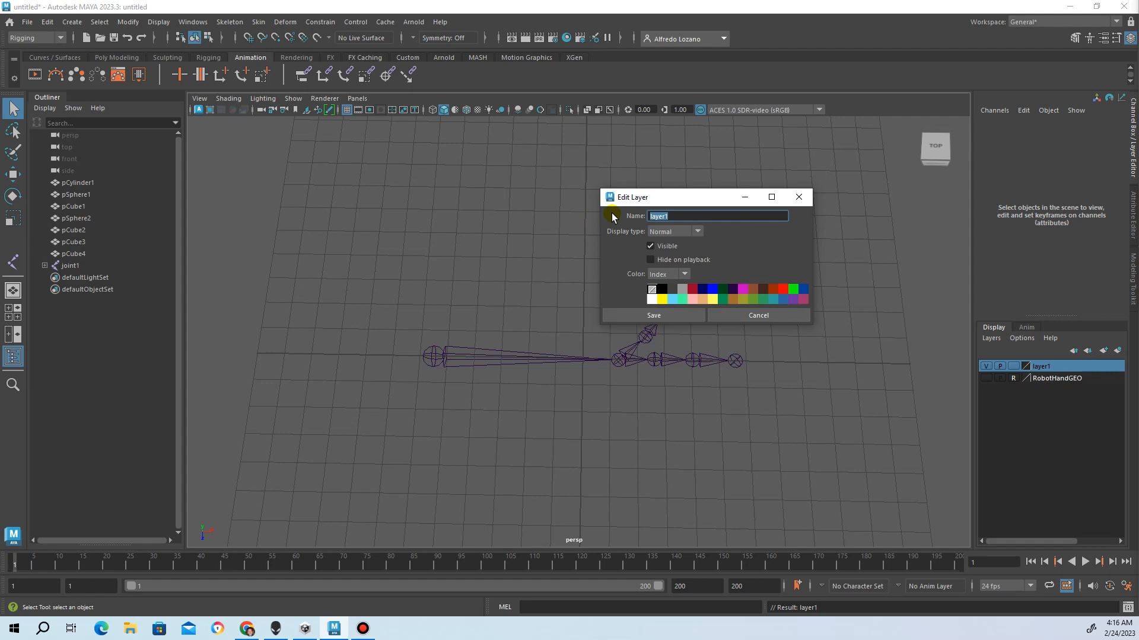
pyautogui.write('RobotHandJNTS')
pyautogui.click(613, 314)
# Add the marquee-selected skeleton to RobotHandJNTS, verify by toggling visibility, and show RobotHandGEO
pyautogui.moveTo(341, 282); pyautogui.dragTo(838, 414)
pyautogui.click(1055, 367)
pyautogui.rightClick(1057, 369)
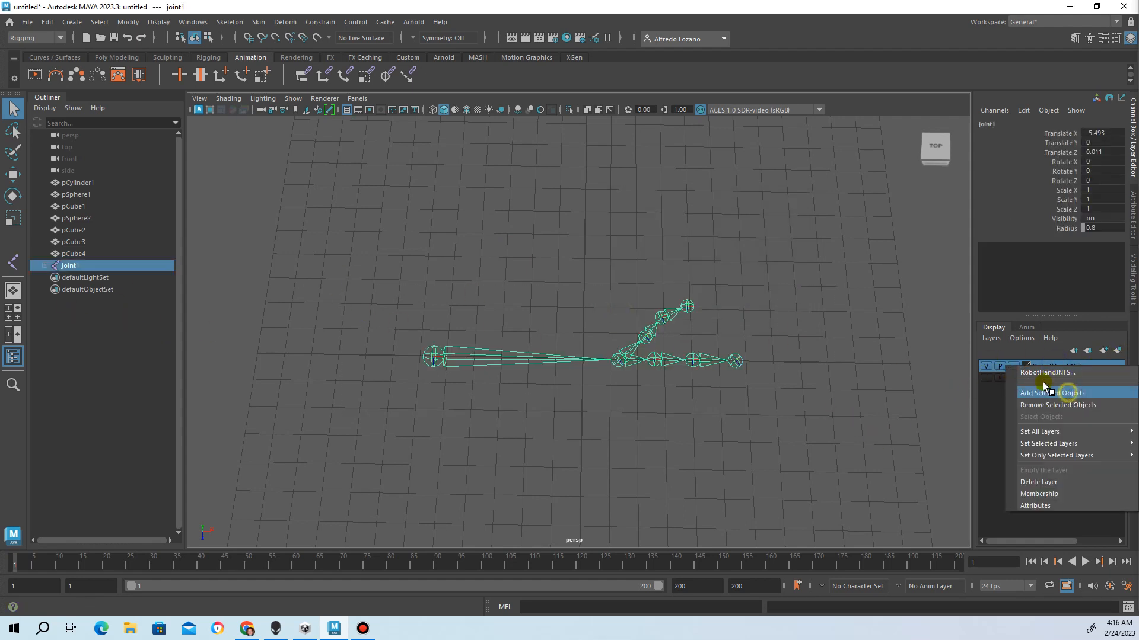
pyautogui.click(1069, 391)
pyautogui.click(985, 366)
pyautogui.click(985, 366)
pyautogui.click(985, 366)
pyautogui.click(986, 366)
pyautogui.click(985, 379)
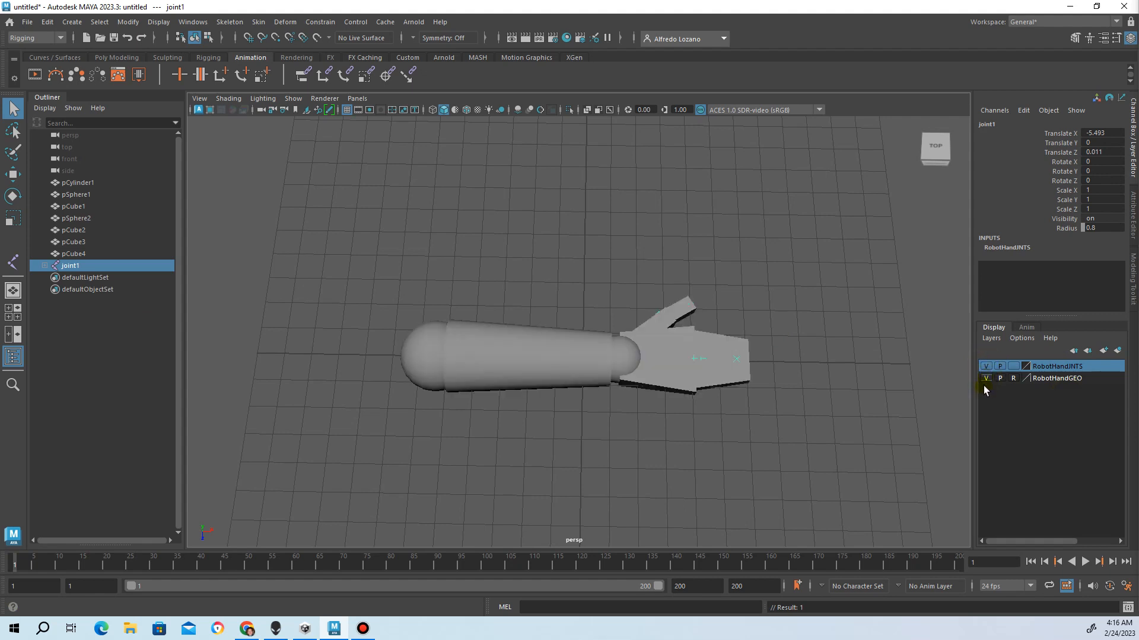
# Hide the RobotHandJNTS layer, marquee-select all seven arm pieces, then show the joints again
pyautogui.rightClick(1039, 371)
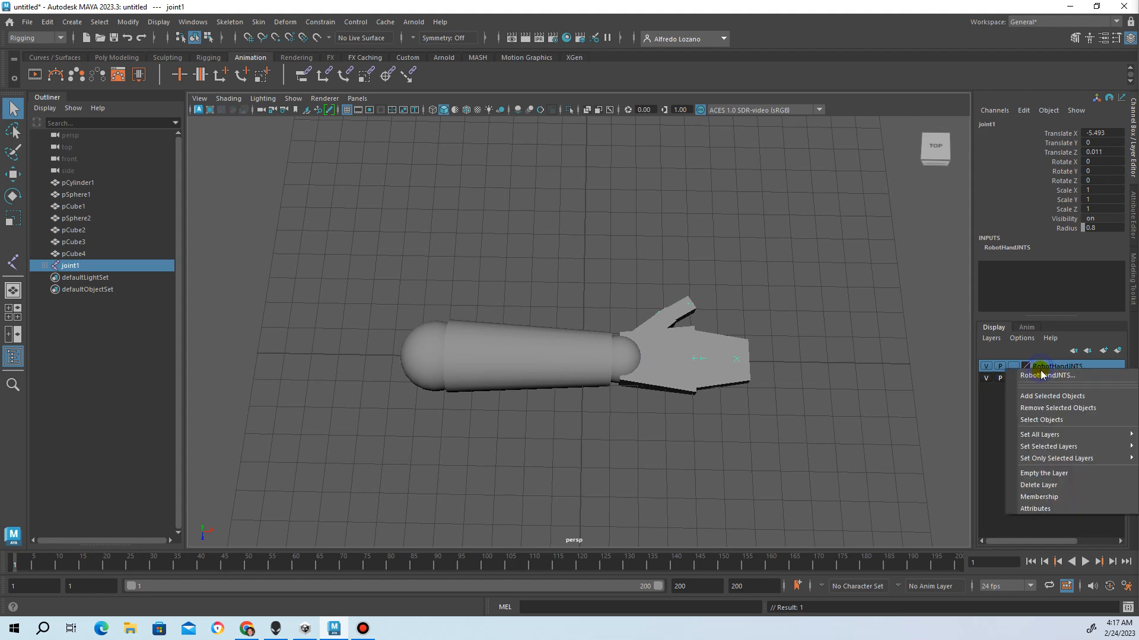
pyautogui.click(1062, 421)
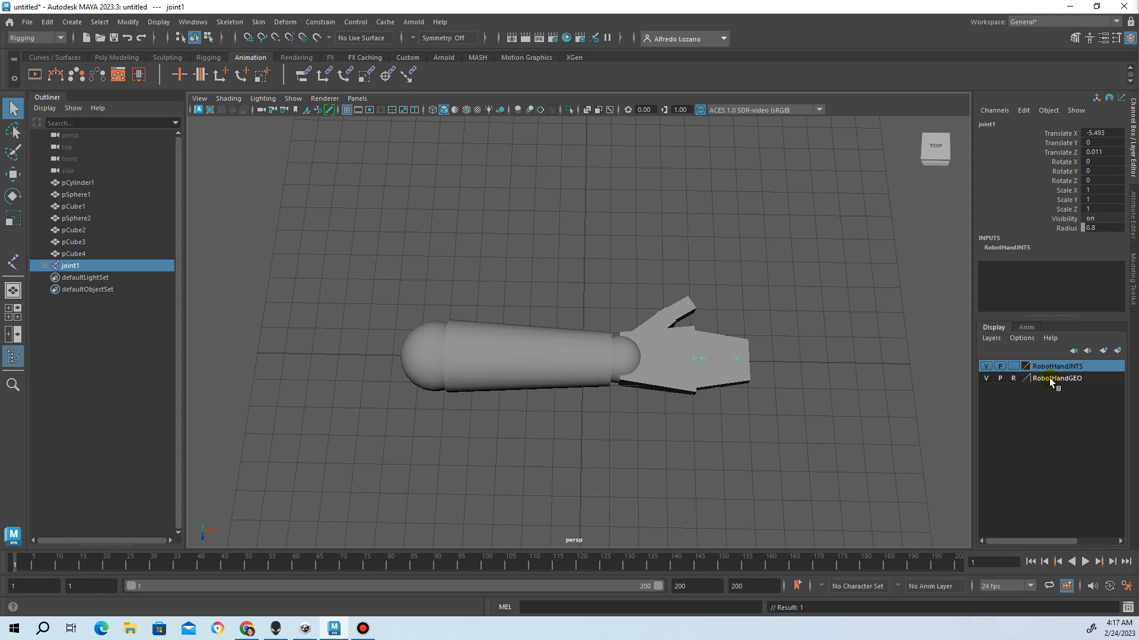
pyautogui.click(986, 367)
pyautogui.moveTo(371, 293); pyautogui.dragTo(805, 421)
pyautogui.moveTo(368, 276); pyautogui.dragTo(756, 453)
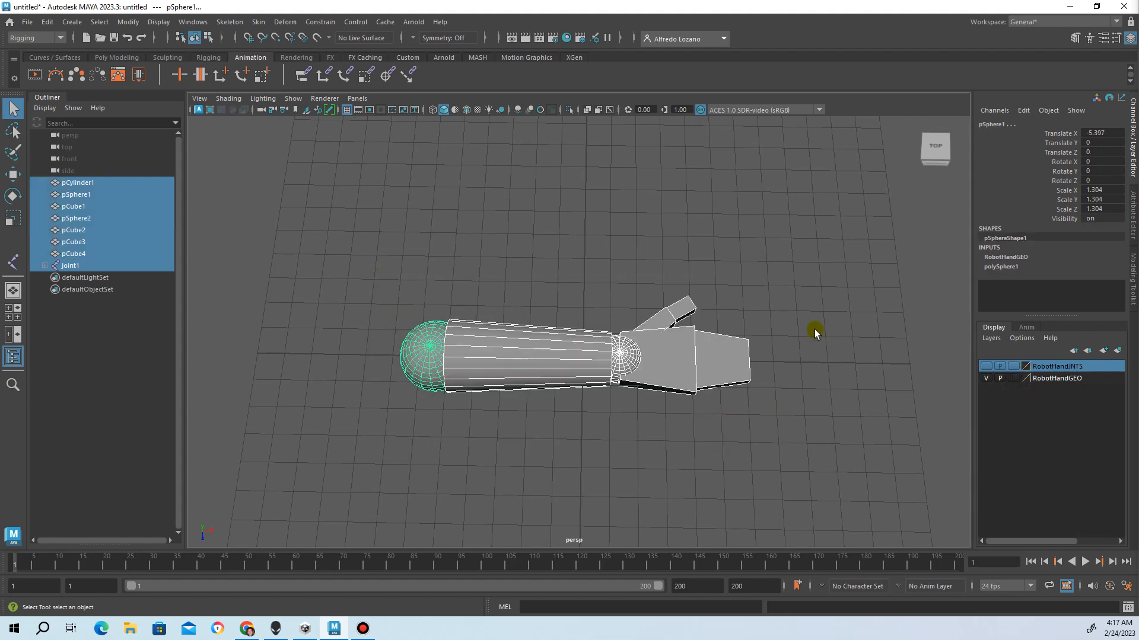
pyautogui.click(986, 367)
pyautogui.keyDown('alt'); pyautogui.moveTo(826, 382); pyautogui.dragTo(858, 397); pyautogui.keyUp('alt')
# Create a polygon cube, move it back along Z, and scale it
pyautogui.click(861, 398)
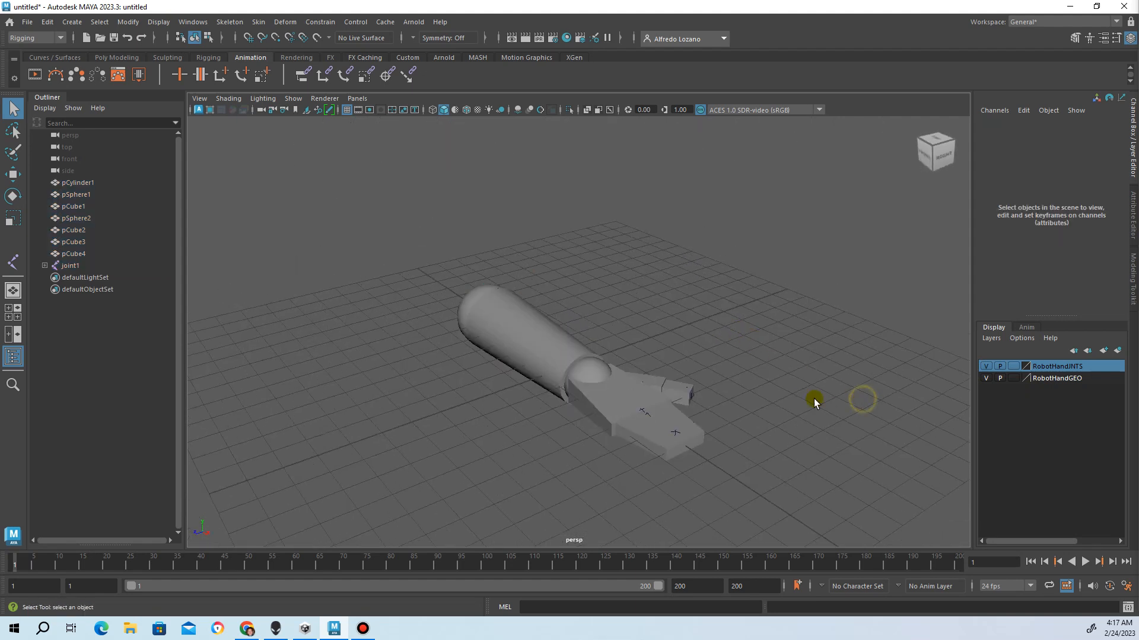
pyautogui.click(72, 22)
pyautogui.moveTo(102, 64)
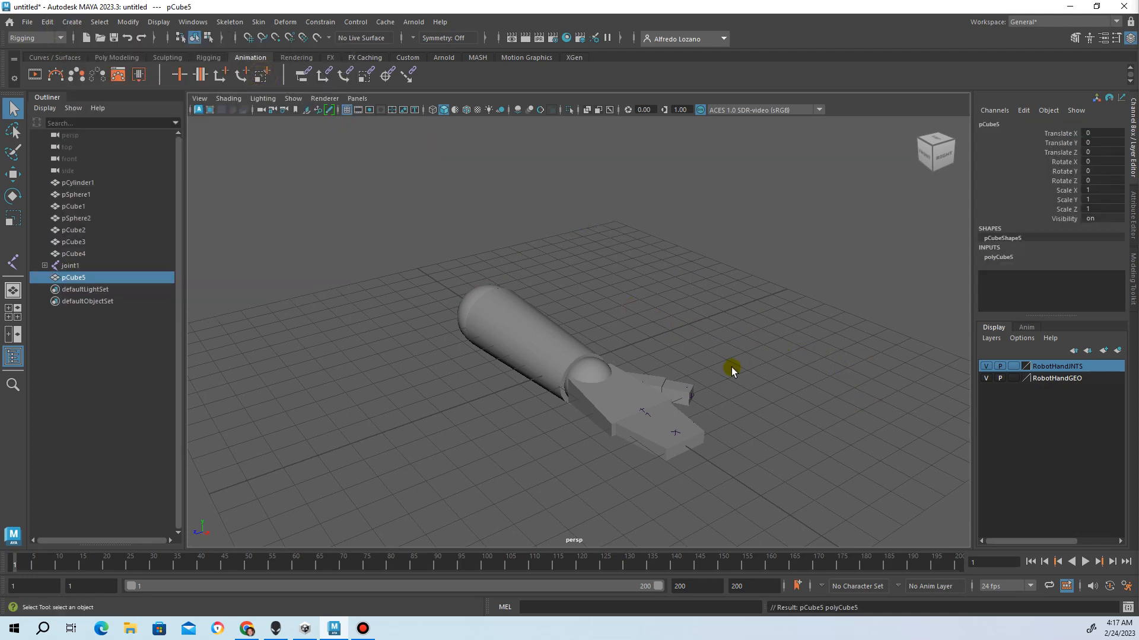
pyautogui.scroll(-3, 731, 367)
pyautogui.press('w')
pyautogui.moveTo(532, 375); pyautogui.dragTo(794, 363)
pyautogui.press('r')
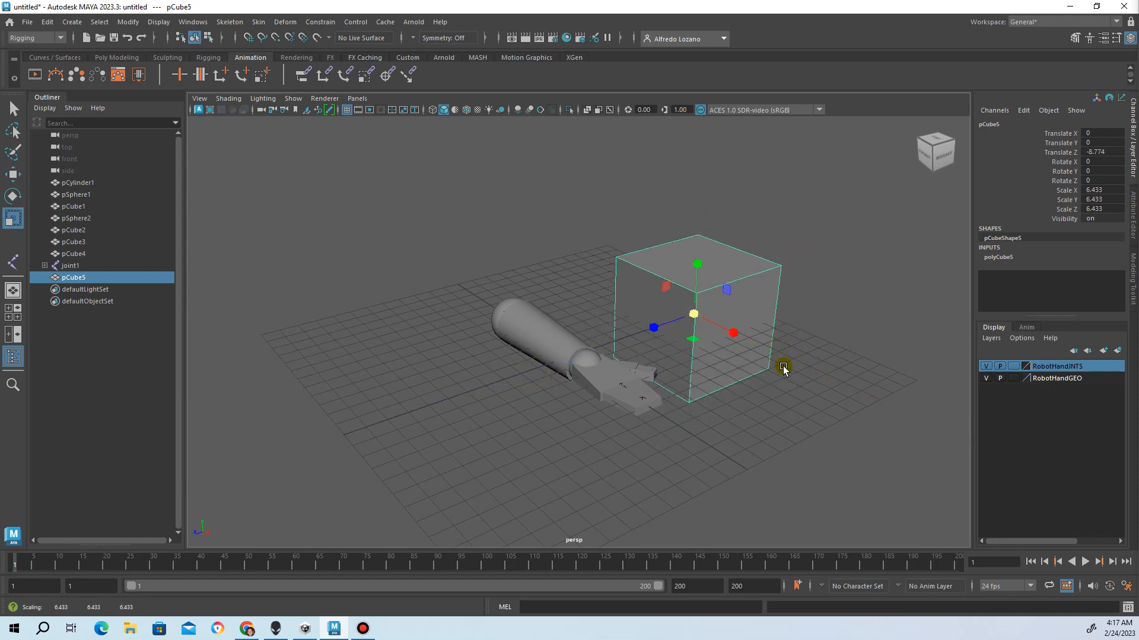
# Make two duplicates, offset one along X and Z, halve the third, and add a new layer
pyautogui.hotkey('ctrl', 'd')
pyautogui.press('w')
pyautogui.moveTo(731, 333); pyautogui.dragTo(581, 292)
pyautogui.moveTo(444, 277); pyautogui.dragTo(559, 417)
pyautogui.hotkey('ctrl', 'd')
pyautogui.press('r')
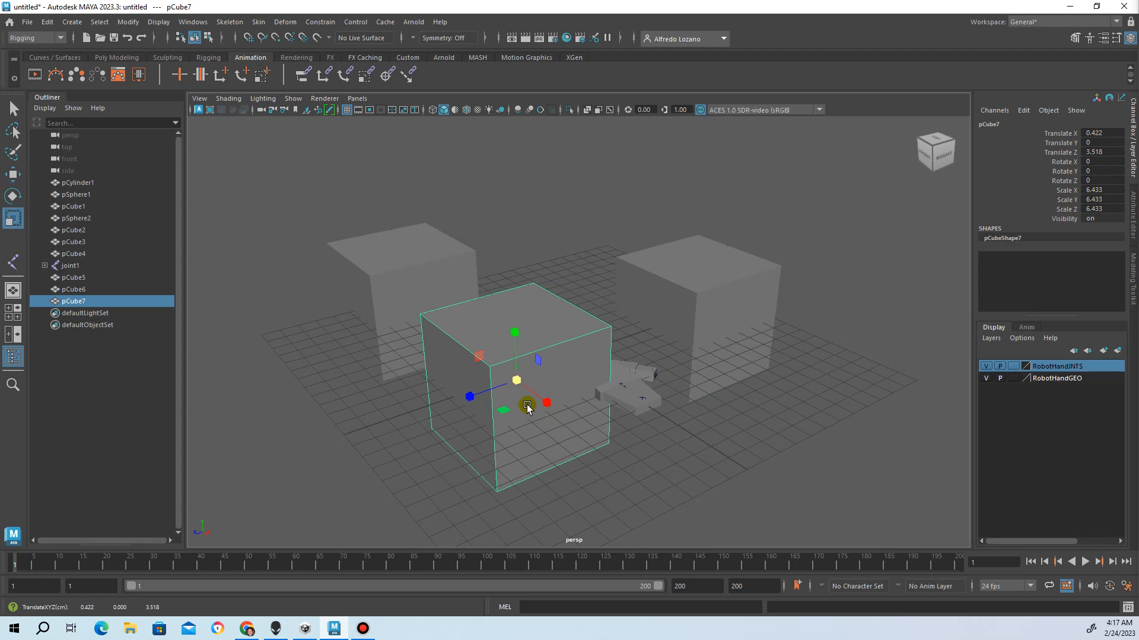
pyautogui.moveTo(516, 380); pyautogui.dragTo(490, 385)
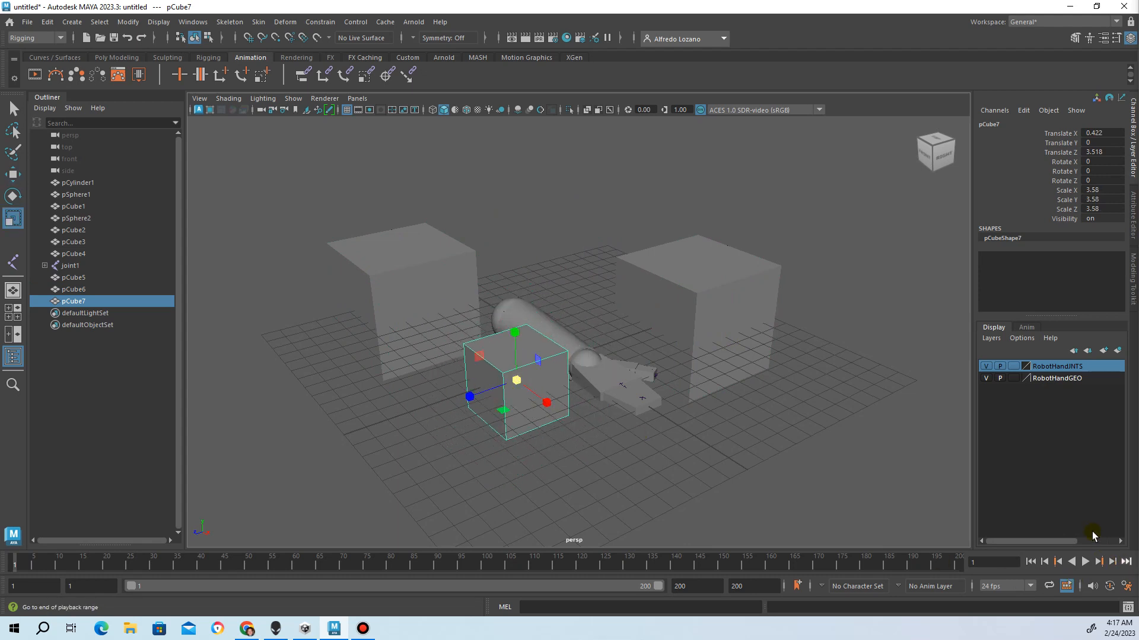
pyautogui.click(1103, 351)
pyautogui.rightClick(1062, 370)
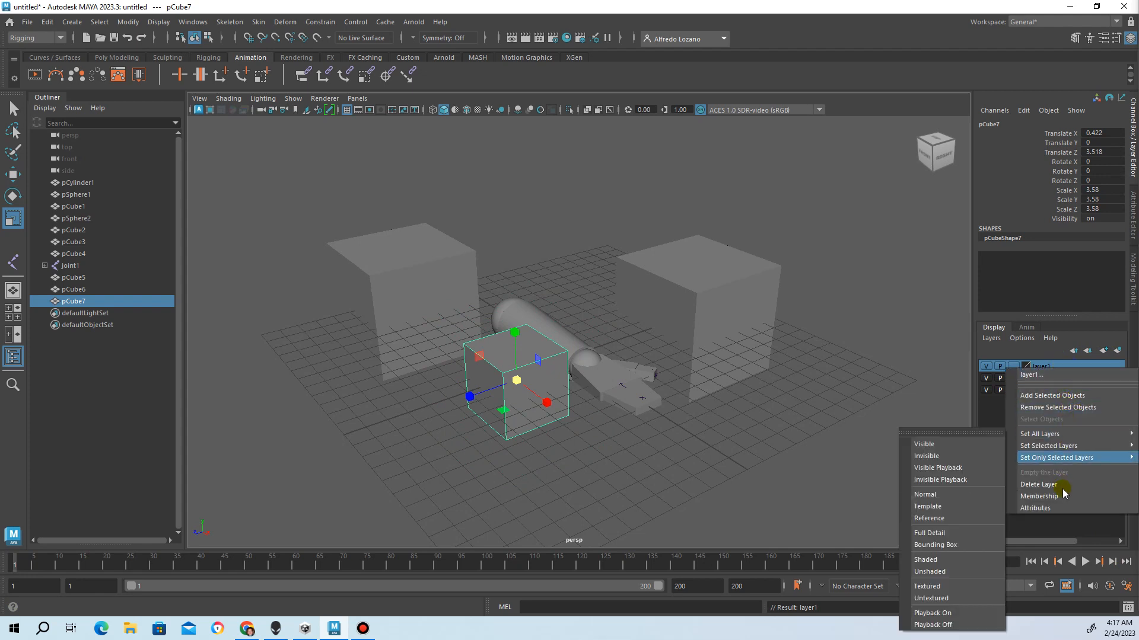
# Rename the new layer Clutter, then hide the RobotHandJNTS and RobotHandGEO layers
pyautogui.click(1055, 375)
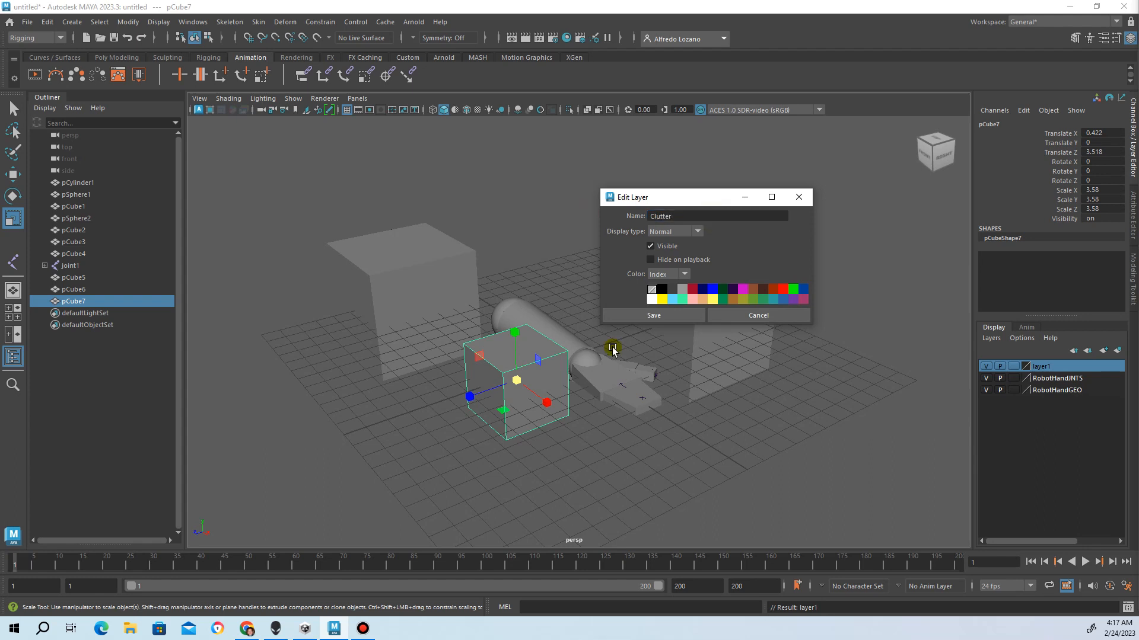
pyautogui.click(636, 318)
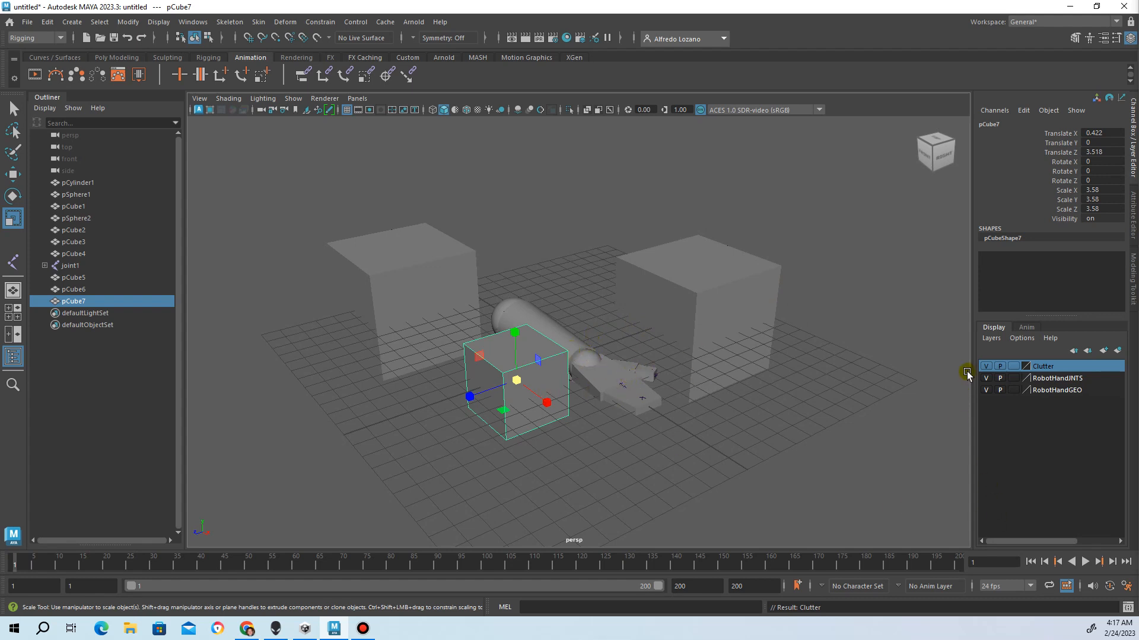
pyautogui.click(986, 379)
pyautogui.click(985, 390)
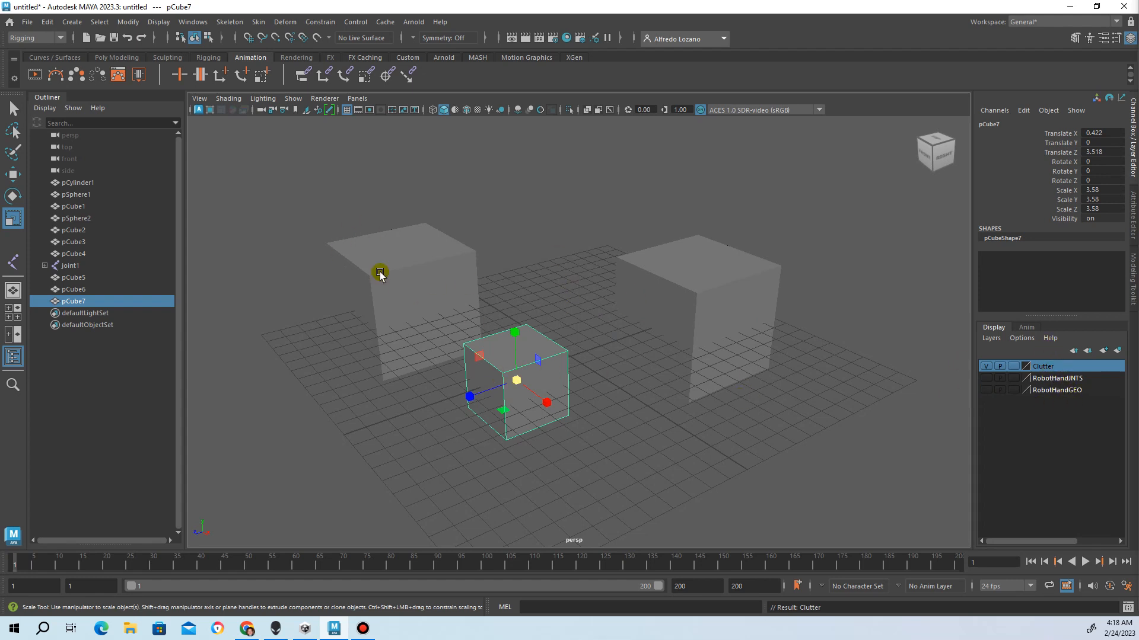
# Add the three cubes pCube5, pCube6 and pCube7 to the Clutter layer
pyautogui.click(292, 195)
pyautogui.moveTo(293, 195); pyautogui.dragTo(811, 436)
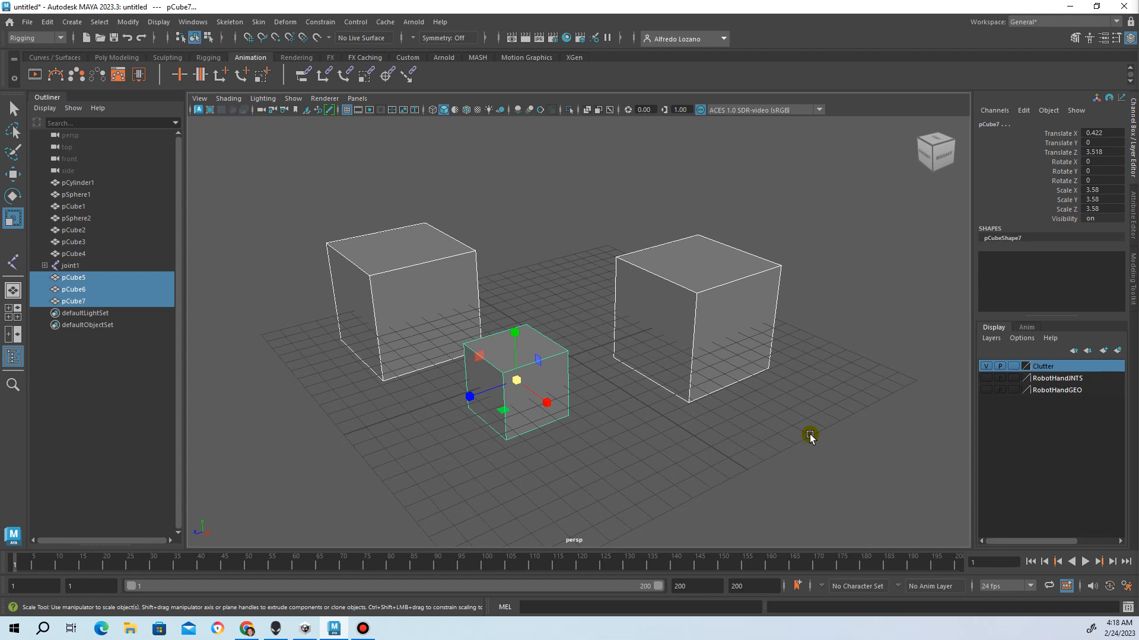
pyautogui.rightClick(1034, 368)
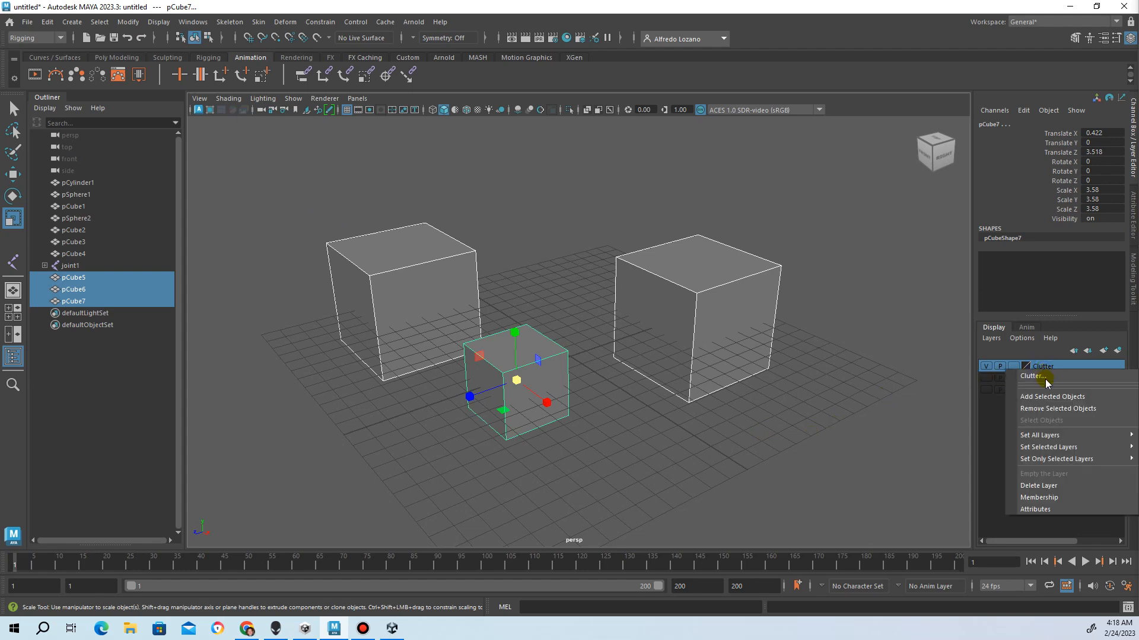
pyautogui.click(1042, 394)
# Deselect the cubes and toggle the Clutter layer's visibility, leaving it hidden
pyautogui.click(987, 367)
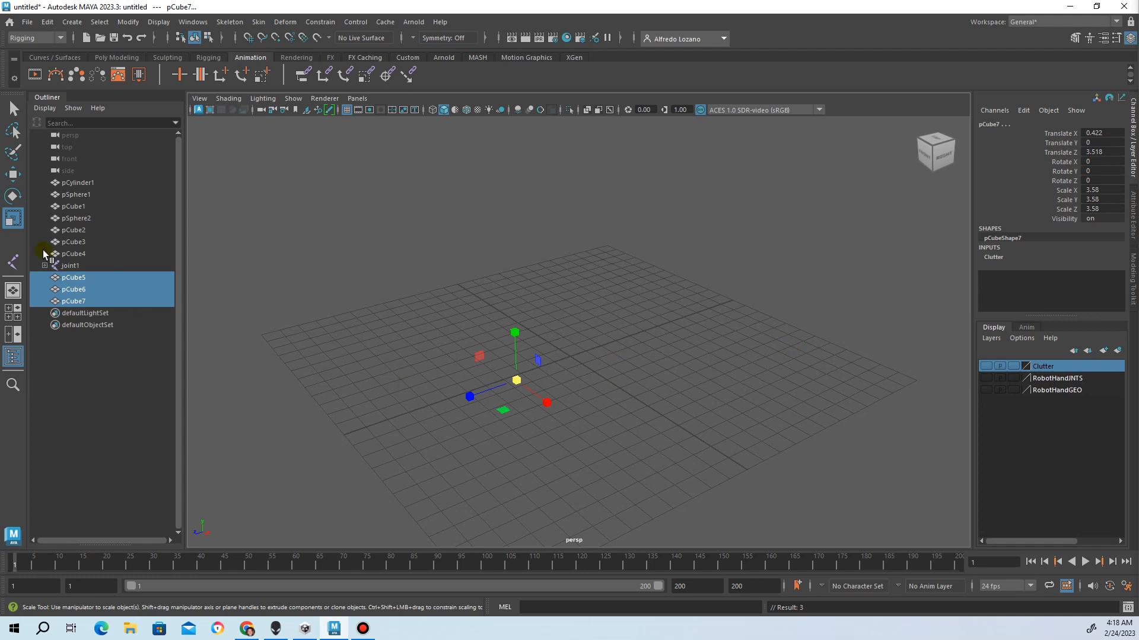
pyautogui.click(592, 290)
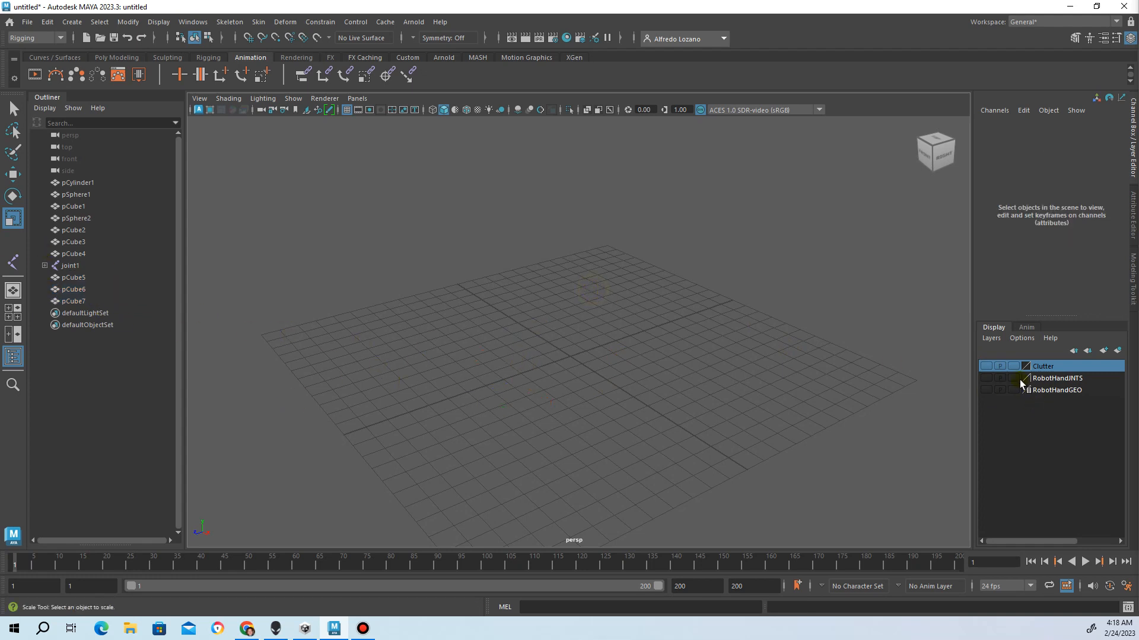
pyautogui.click(987, 366)
pyautogui.click(986, 366)
pyautogui.click(986, 367)
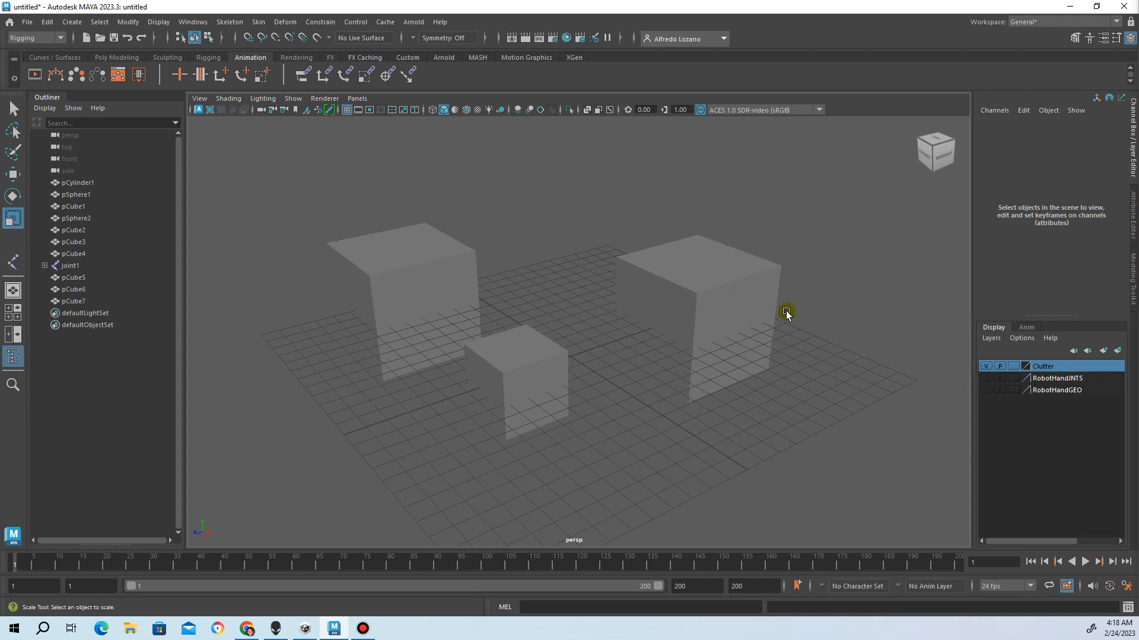
pyautogui.click(985, 366)
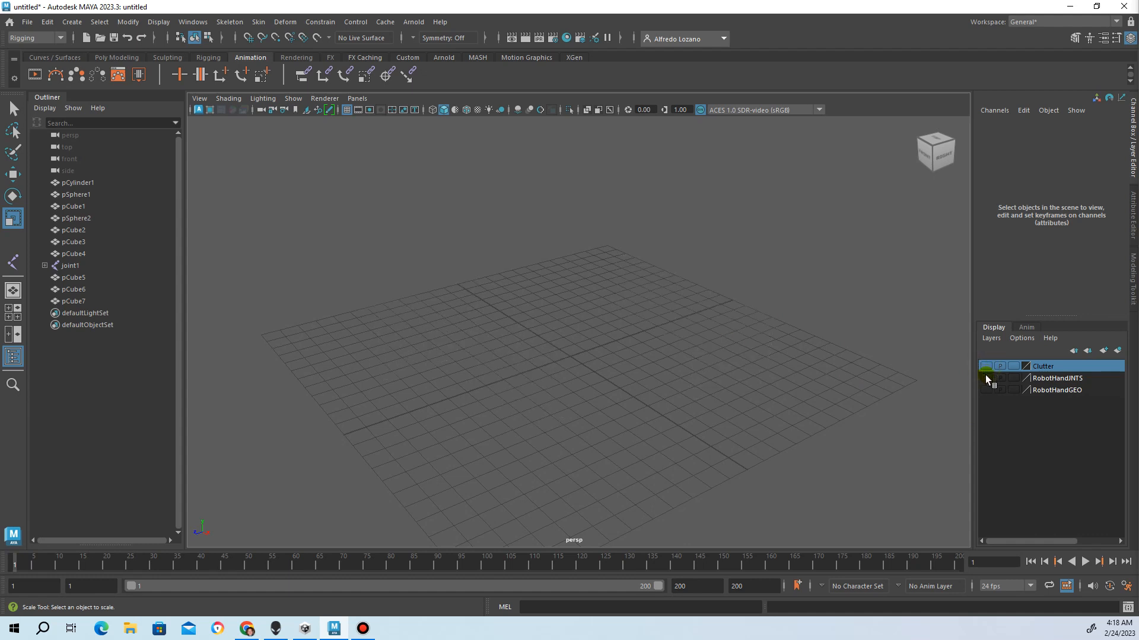
pyautogui.click(985, 366)
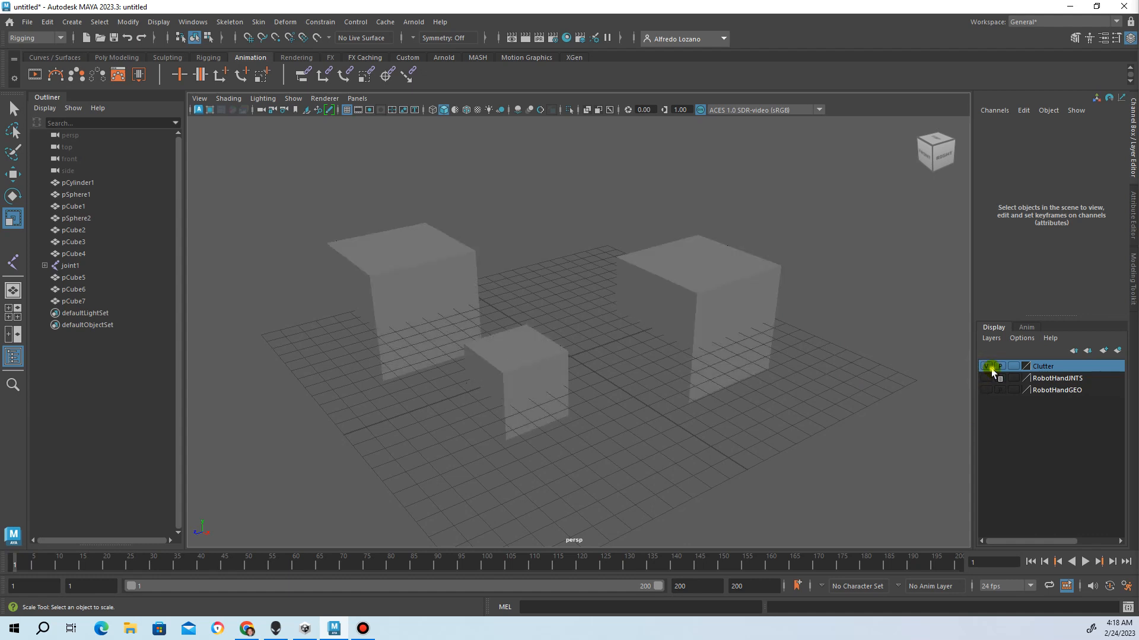
pyautogui.click(985, 366)
# Make the RobotHandJNTS and RobotHandGEO layers visible again
pyautogui.click(985, 378)
pyautogui.click(985, 378)
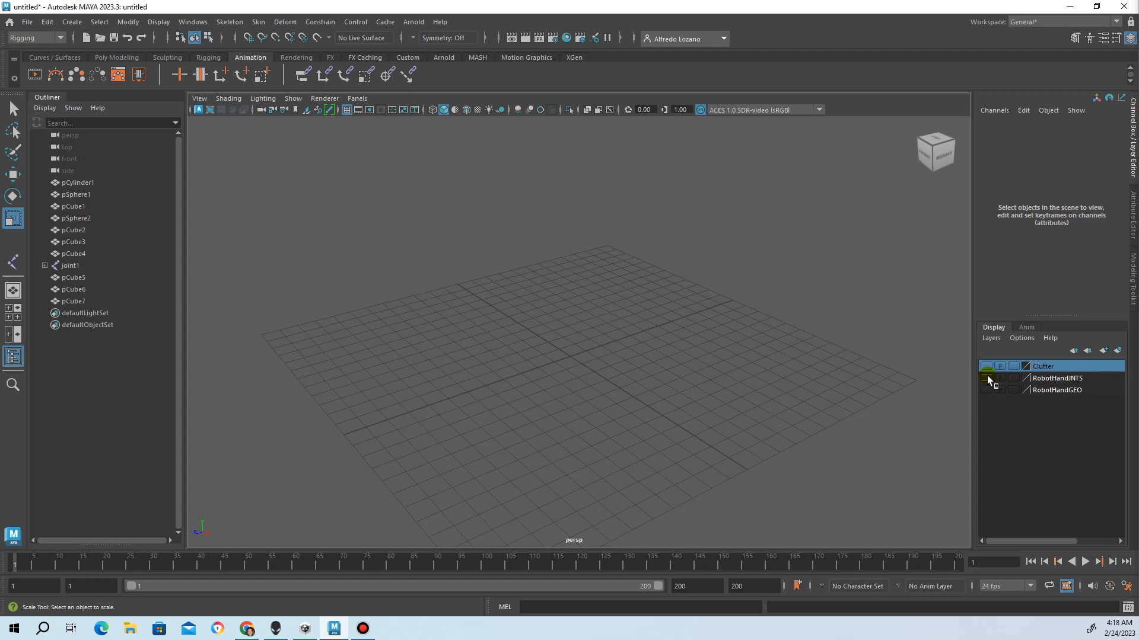
pyautogui.click(986, 378)
pyautogui.click(988, 390)
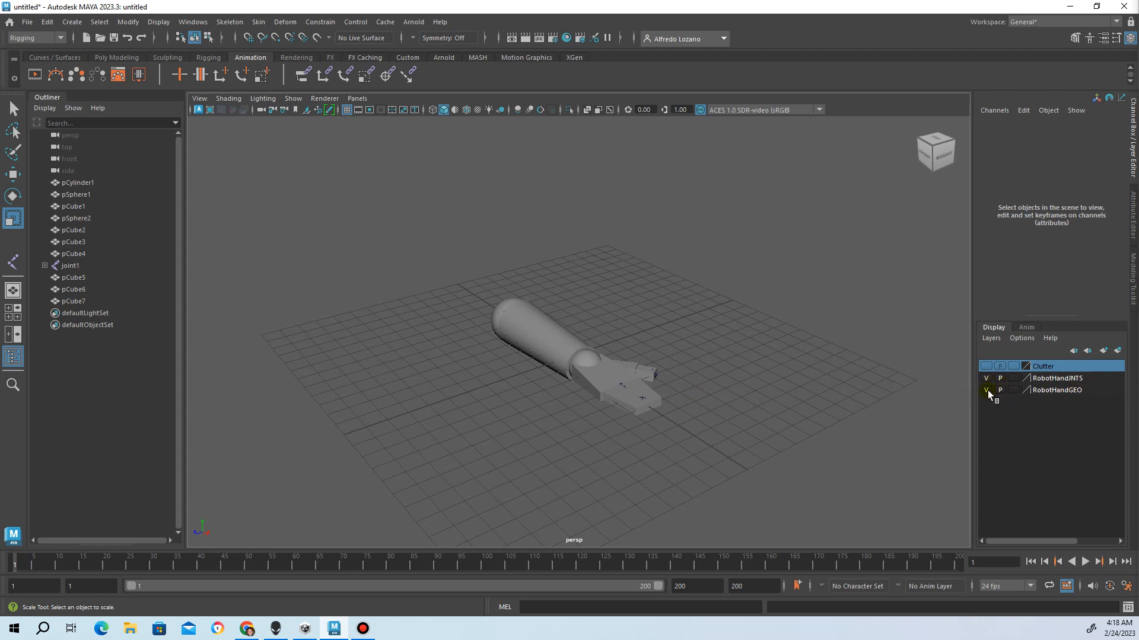
# Select the arm cylinder pCylinder1 and hide RobotHandGEO, keeping the RobotHandJNTS joints visible
pyautogui.scroll(3, 746, 411)
pyautogui.moveTo(720, 415)
pyautogui.keyDown('alt'); pyautogui.mouseDown()
pyautogui.moveTo(566, 414)
pyautogui.moveTo(712, 437)
pyautogui.moveTo(727, 406)
pyautogui.mouseUp(); pyautogui.keyUp('alt')
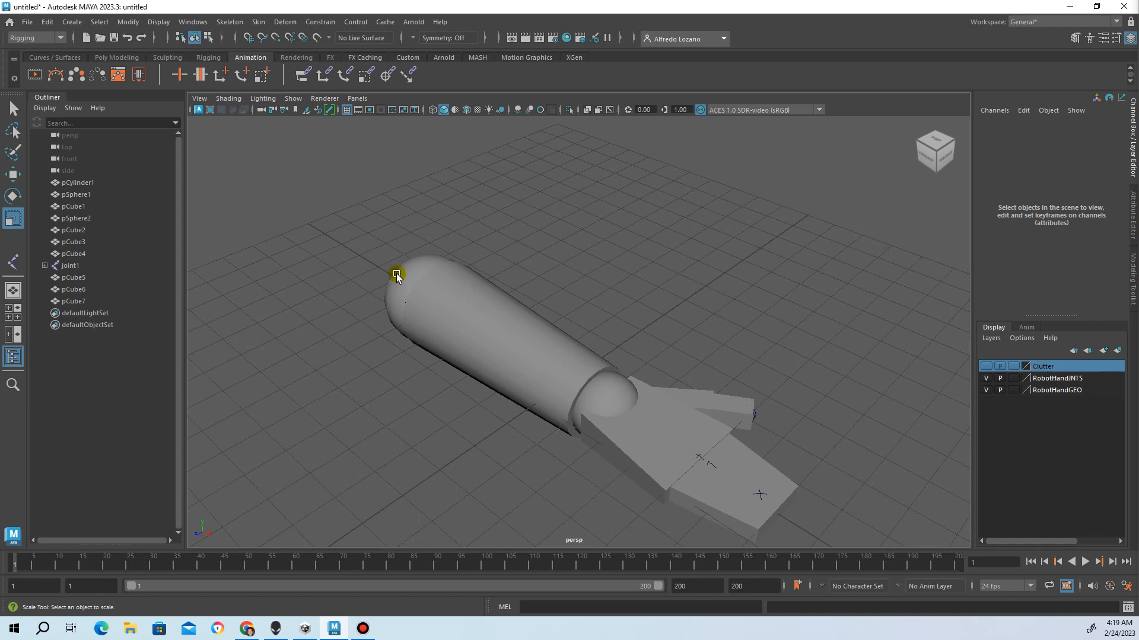
pyautogui.click(454, 276)
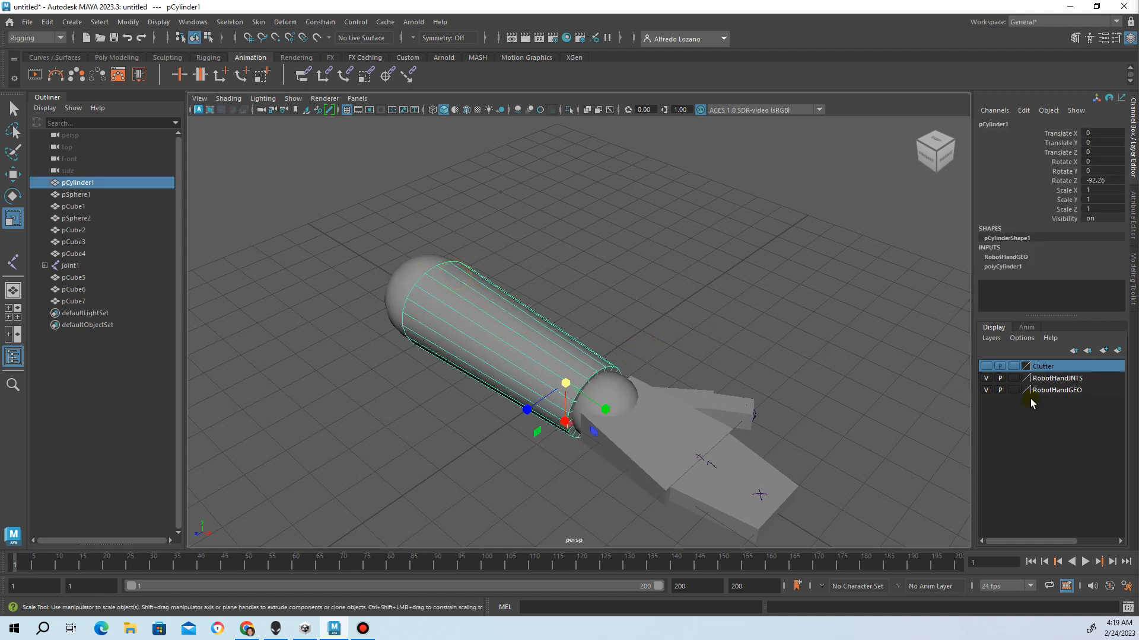
pyautogui.click(985, 377)
pyautogui.click(986, 378)
pyautogui.click(985, 390)
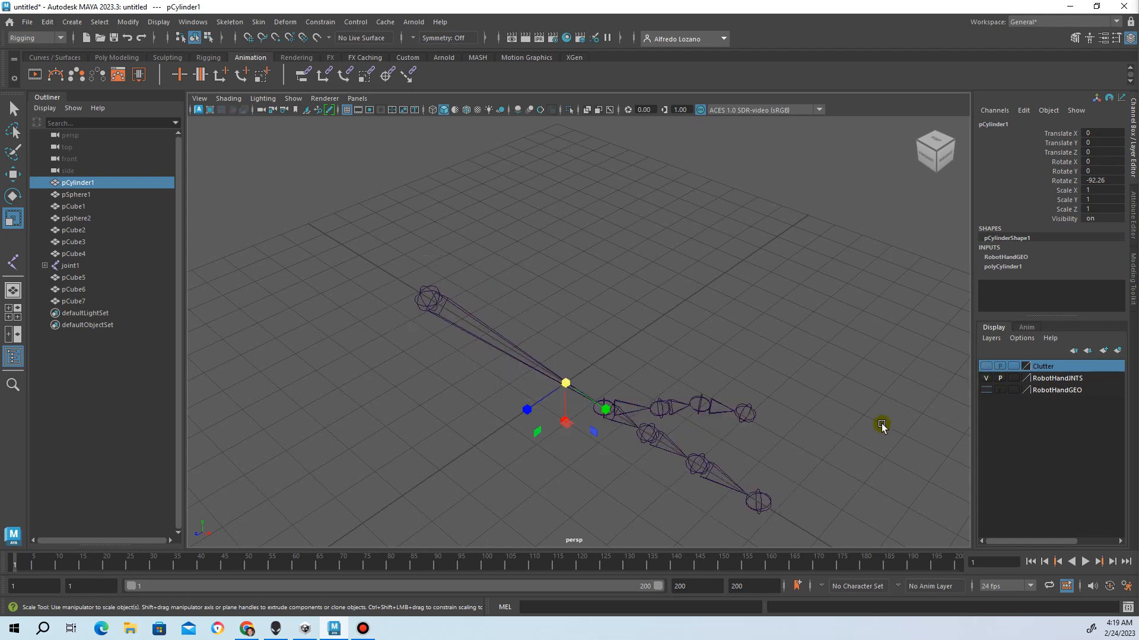
# Select joint3 and check RobotHandGEO's visibility, leaving the hand geometry hidden
pyautogui.click(641, 408)
pyautogui.keyDown('alt'); pyautogui.moveTo(641, 407); pyautogui.dragTo(646, 368); pyautogui.keyUp('alt')
pyautogui.scroll(1, 610, 424)
pyautogui.scroll(-1, 637, 433)
pyautogui.click(994, 393)
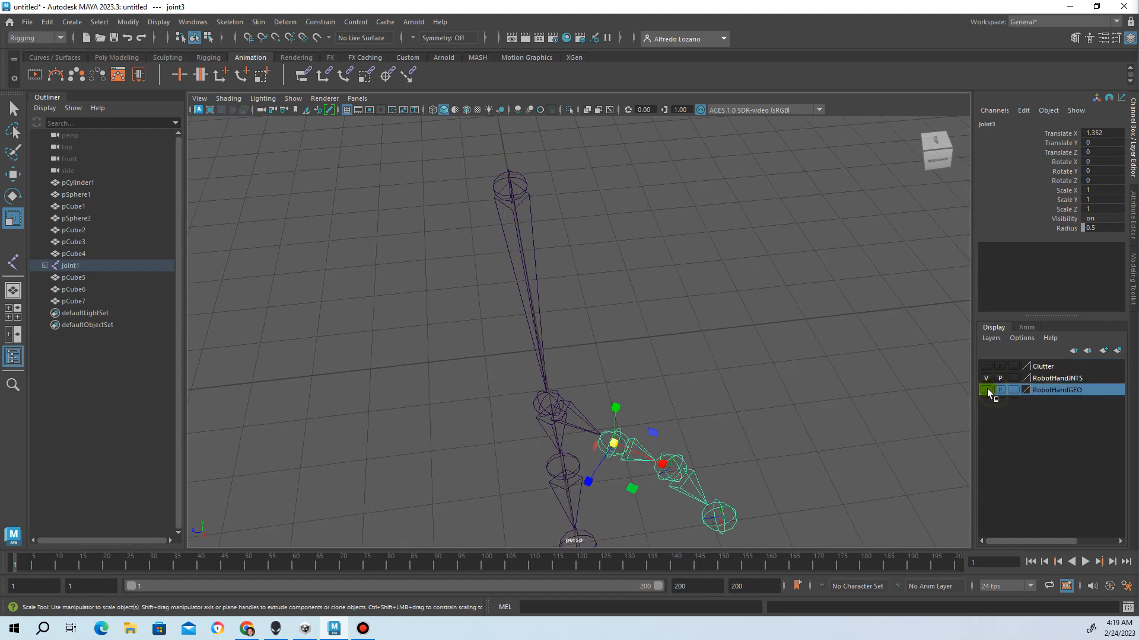
pyautogui.click(986, 389)
pyautogui.click(986, 388)
# Show the Clutter cubes and set the Clutter layer to Template display
pyautogui.click(979, 370)
pyautogui.click(986, 368)
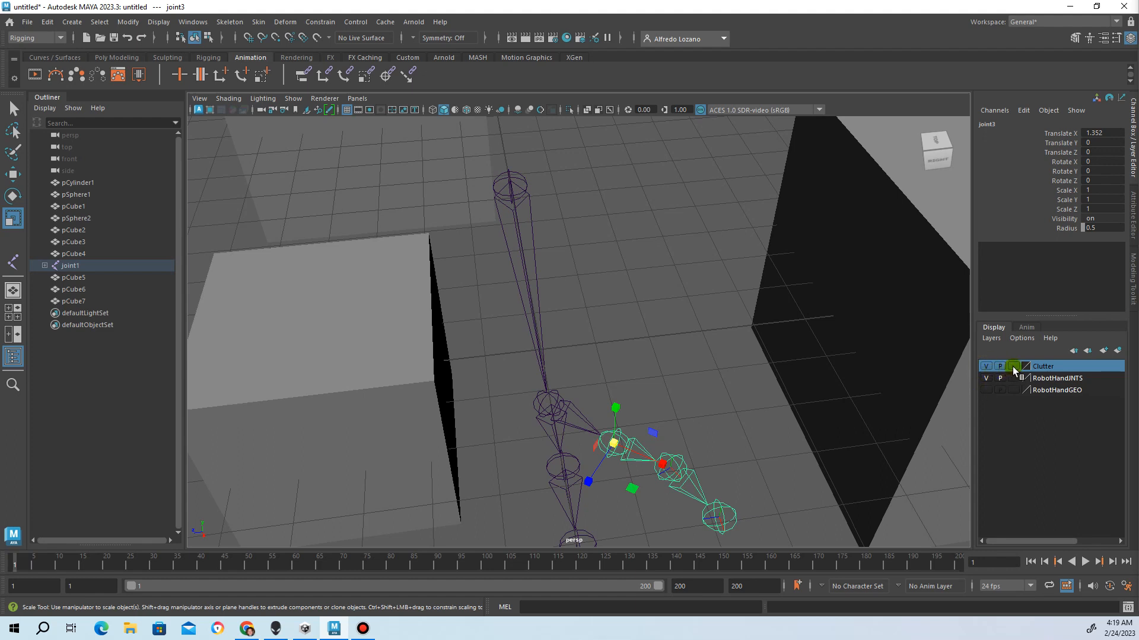
pyautogui.click(1013, 367)
pyautogui.keyDown('alt'); pyautogui.moveTo(545, 336); pyautogui.dragTo(747, 274); pyautogui.keyUp('alt')
pyautogui.click(758, 252)
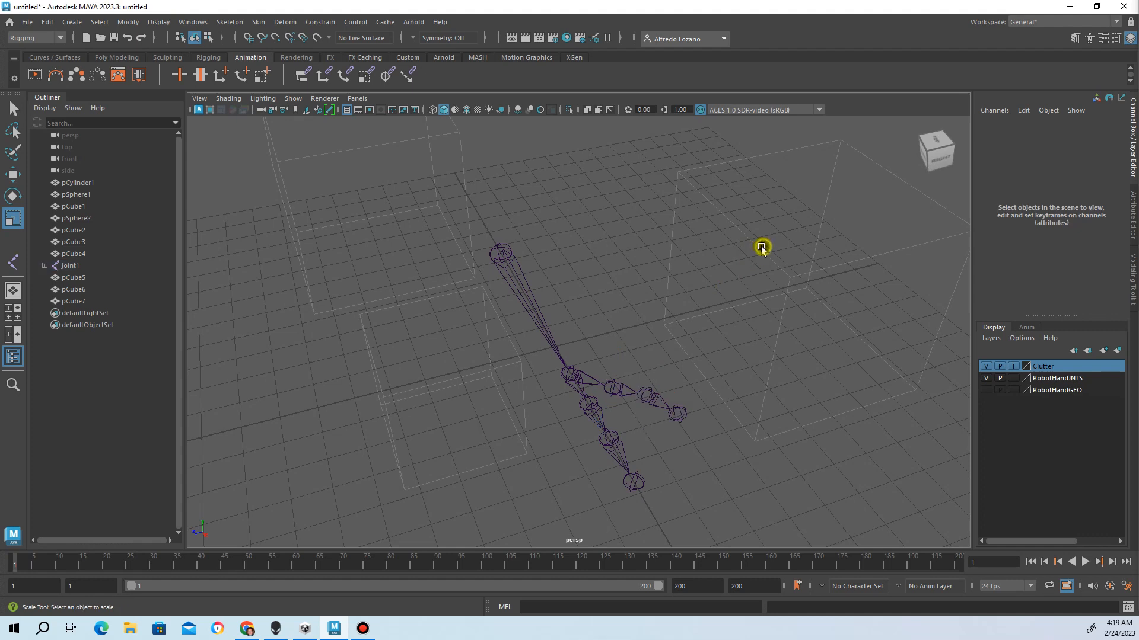
# Switch the Clutter layer to Reference display and view the cubes beside the skeleton
pyautogui.click(1013, 366)
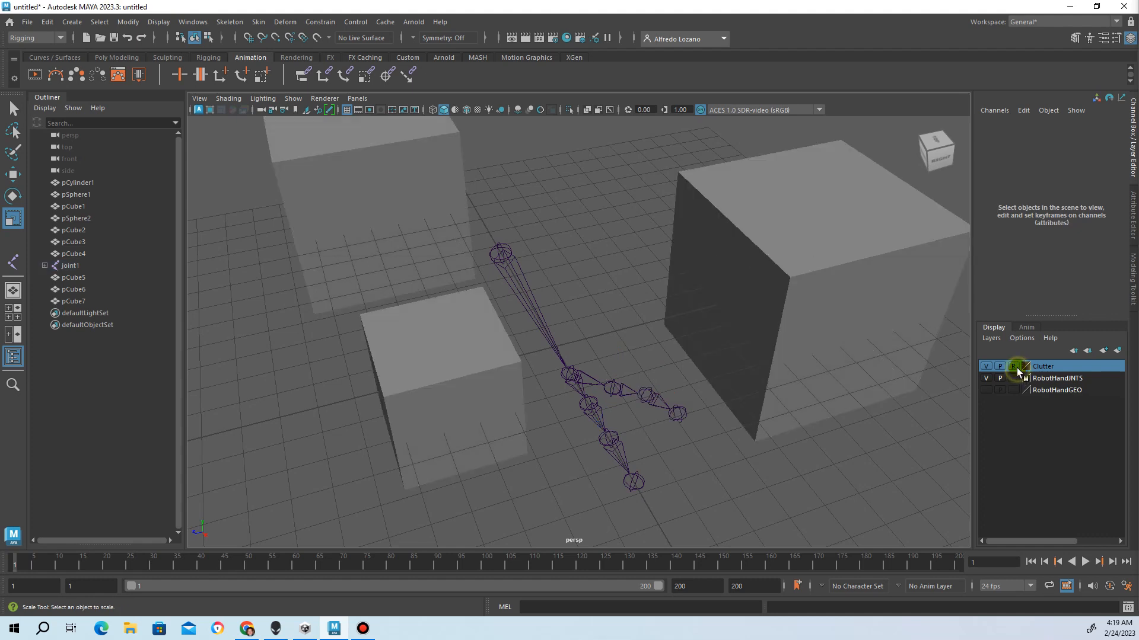
pyautogui.keyDown('alt'); pyautogui.moveTo(819, 318); pyautogui.dragTo(764, 235); pyautogui.keyUp('alt')
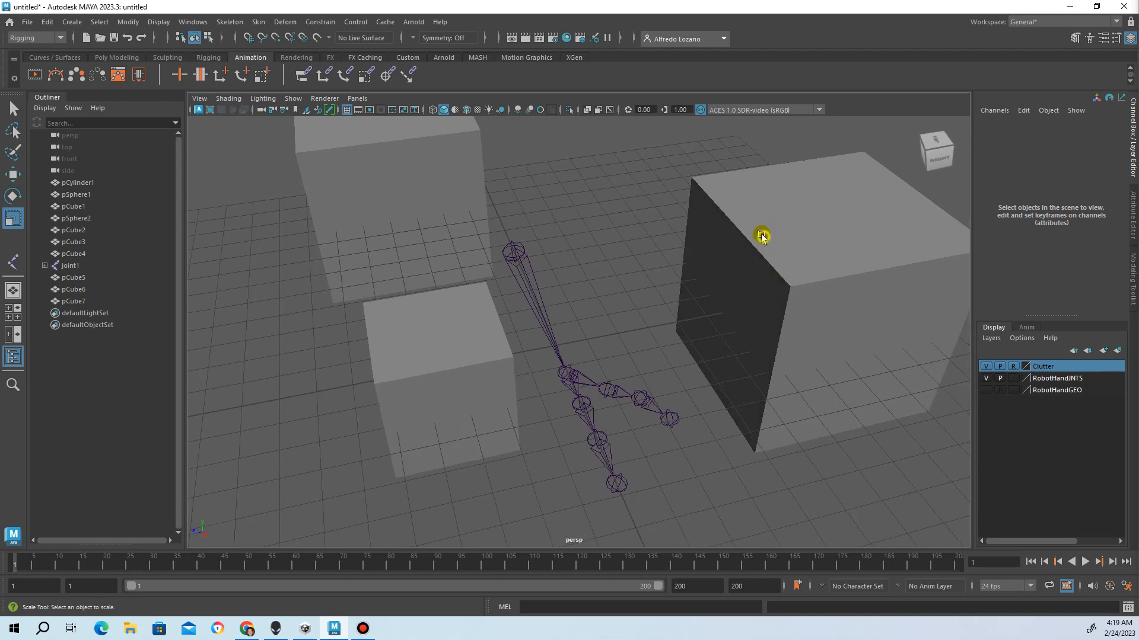
pyautogui.keyDown('alt'); pyautogui.moveTo(681, 256); pyautogui.dragTo(757, 255); pyautogui.keyUp('alt')
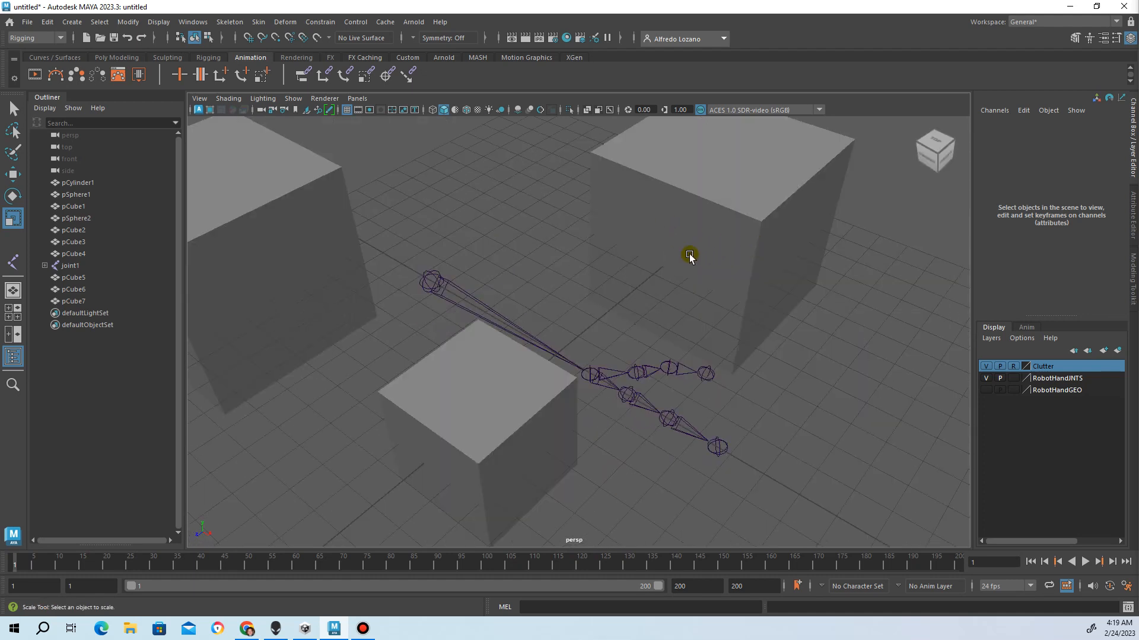
pyautogui.keyDown('alt'); pyautogui.moveTo(689, 255); pyautogui.dragTo(710, 337, button='middle'); pyautogui.keyUp('alt')
pyautogui.keyDown('alt'); pyautogui.moveTo(711, 338); pyautogui.dragTo(732, 308); pyautogui.keyUp('alt')
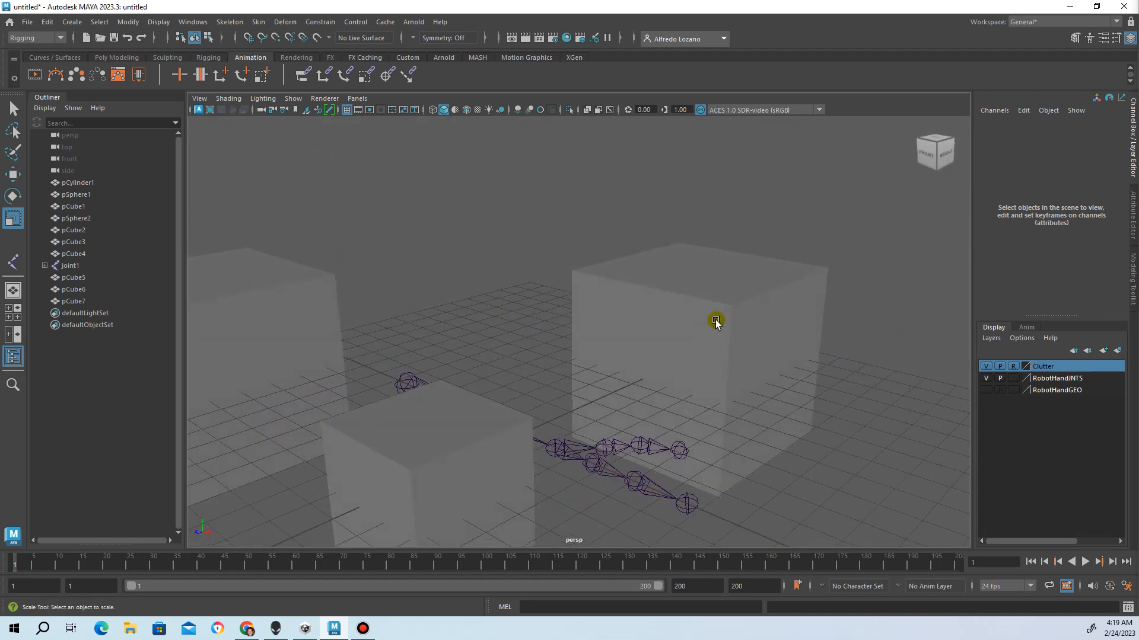
pyautogui.click(685, 357)
pyautogui.click(755, 337)
# Show RobotHandGEO and give the Clutter layer a light-blue colour
pyautogui.click(985, 390)
pyautogui.doubleClick(1042, 366)
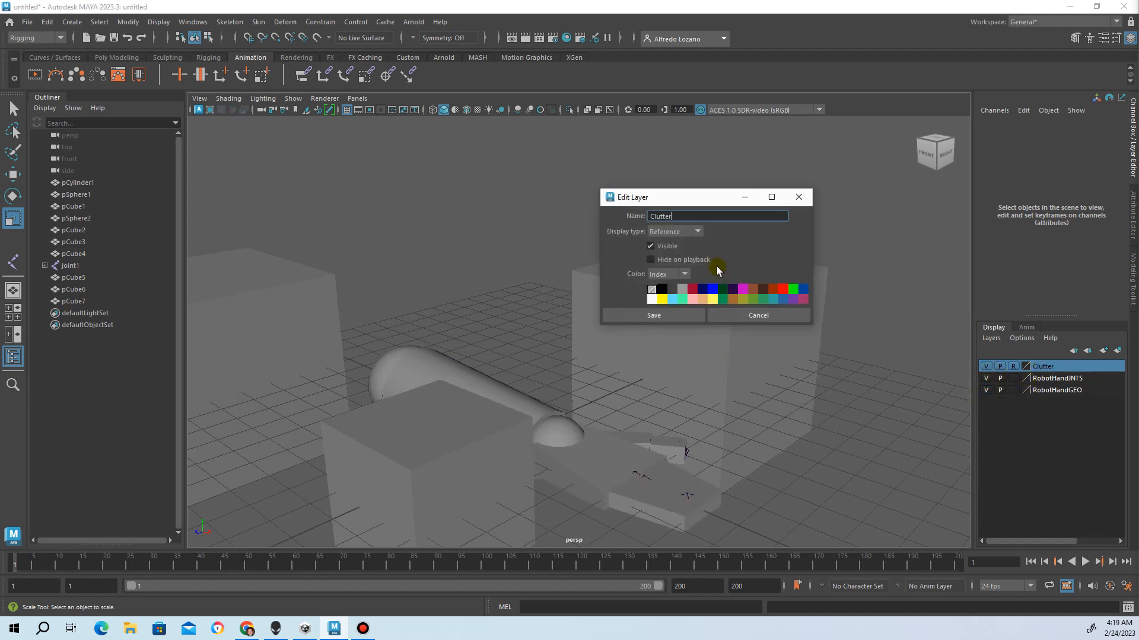
pyautogui.click(675, 300)
pyautogui.click(668, 315)
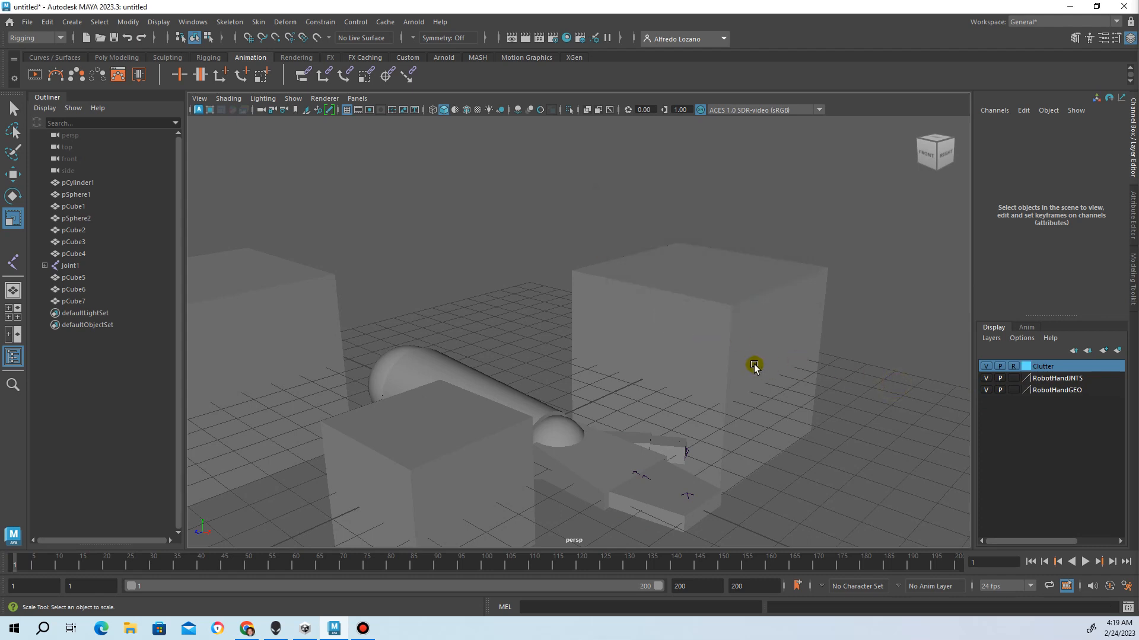
# Reset the Clutter layer to no colour, save it, and zoom out over the scene
pyautogui.doubleClick(1027, 366)
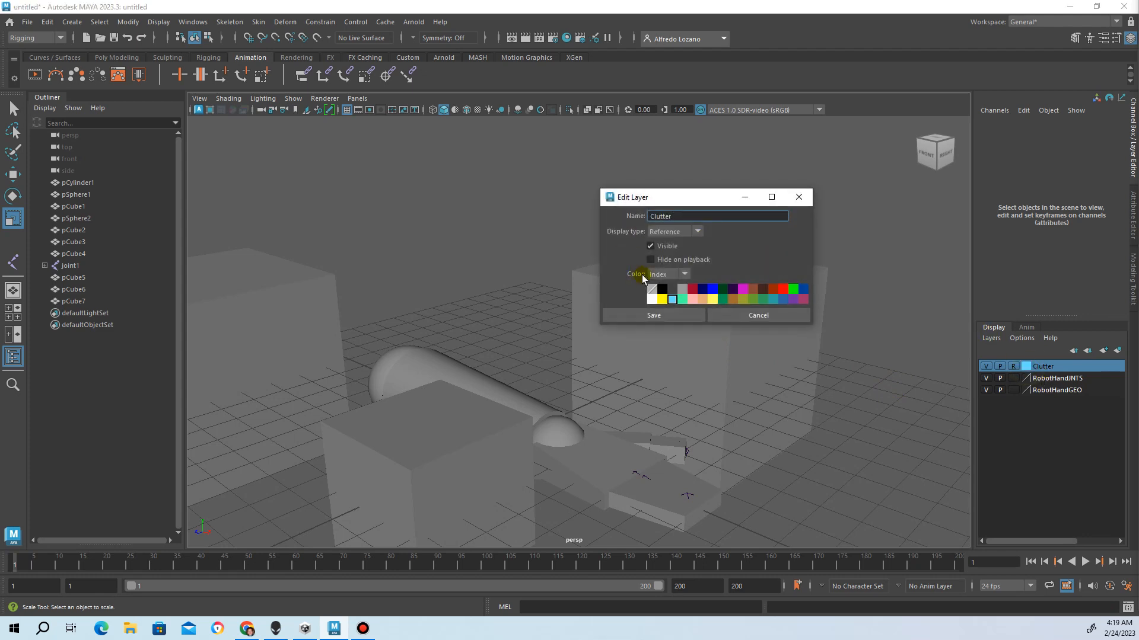
pyautogui.click(652, 289)
pyautogui.click(654, 314)
pyautogui.keyDown('alt'); pyautogui.moveTo(757, 311); pyautogui.dragTo(648, 312); pyautogui.keyUp('alt')
pyautogui.scroll(-2, 628, 304)
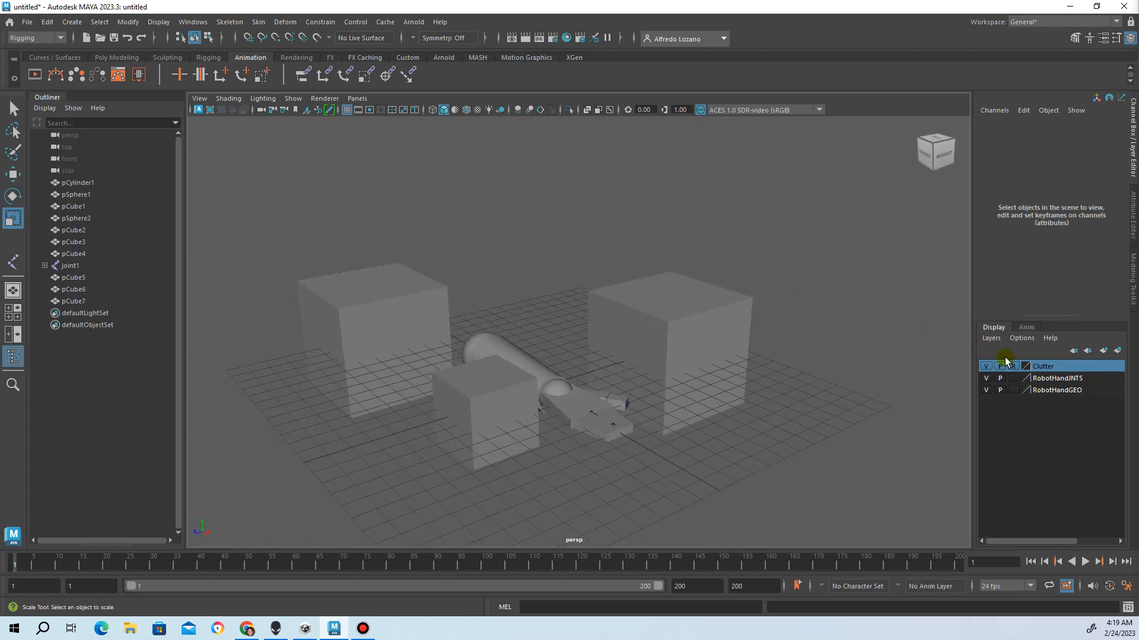
pyautogui.scroll(-2, 559, 274)
pyautogui.keyDown('alt'); pyautogui.moveTo(569, 285); pyautogui.dragTo(403, 297); pyautogui.keyUp('alt')
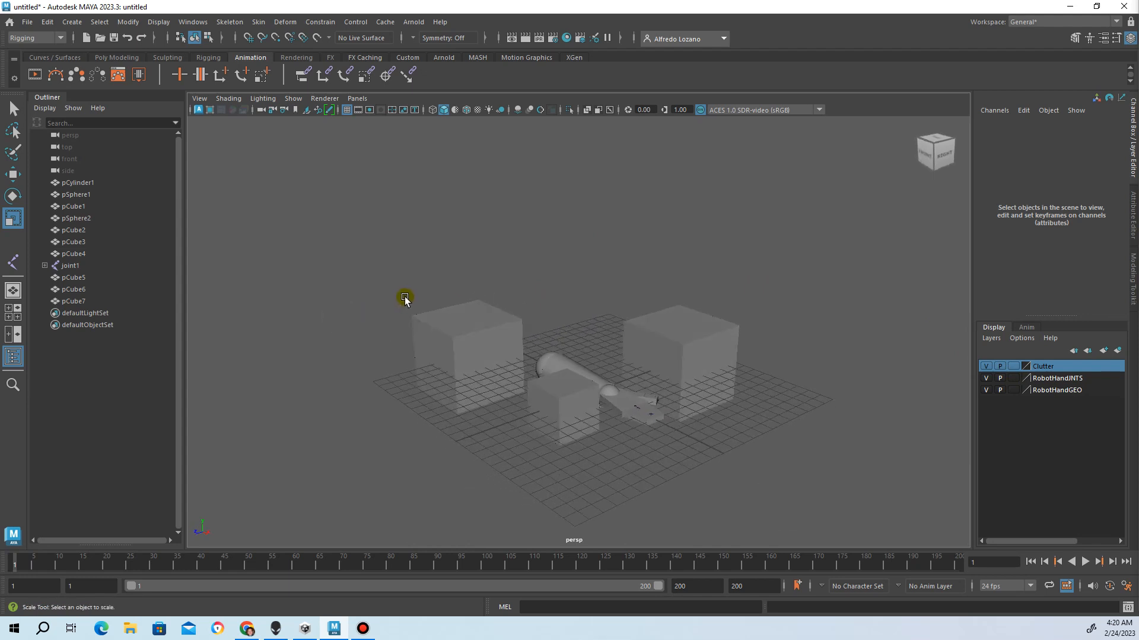
pyautogui.click(376, 629)
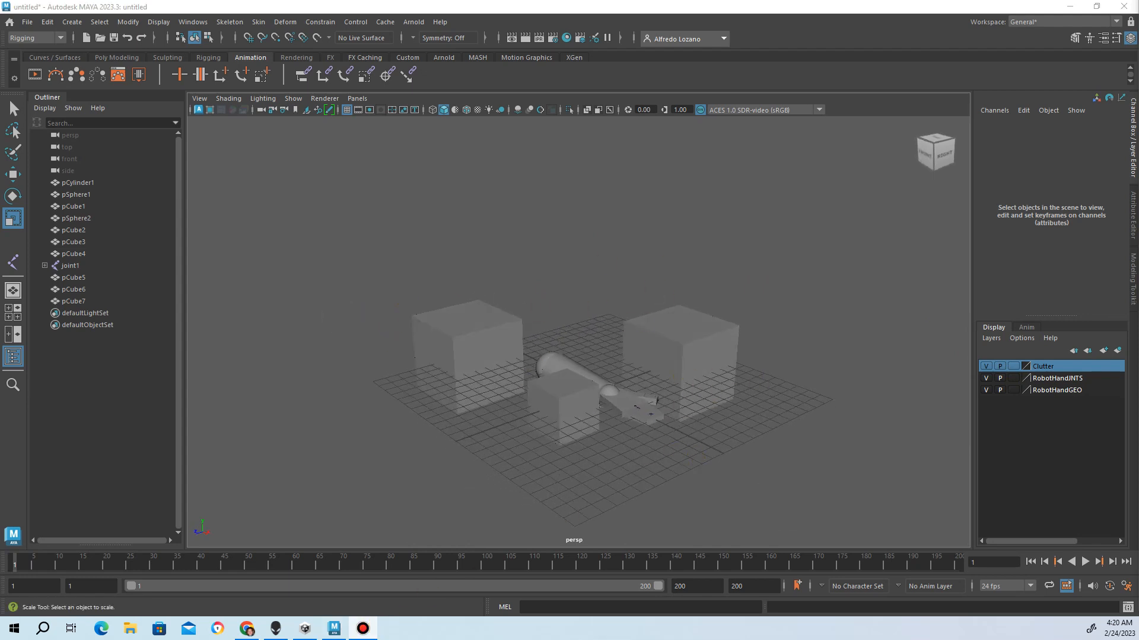